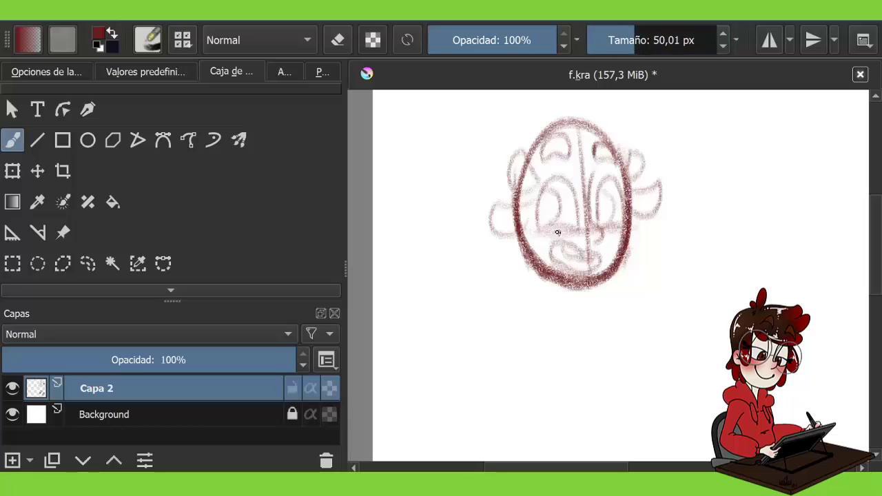
# Step: Sketch the neck and a narrow torso below the head, erasing and redrawing the torso shape
pyautogui.press('-')
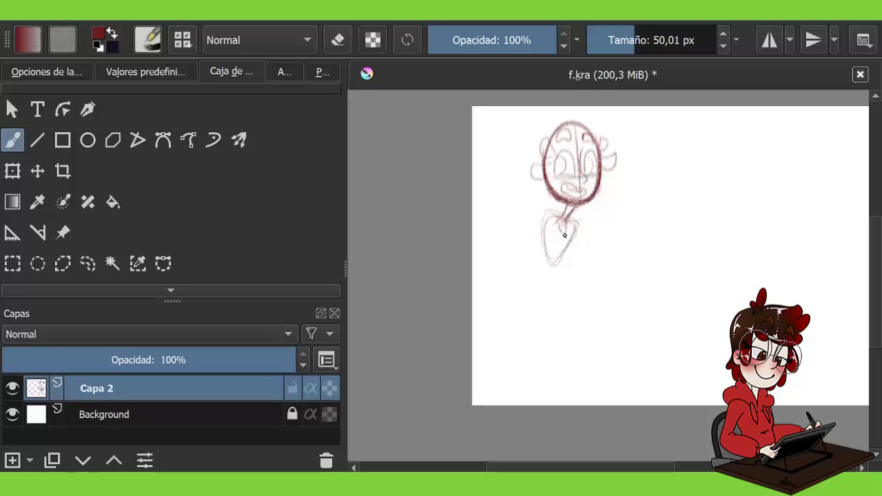
pyautogui.press('e')
pyautogui.moveTo(552, 217)
pyautogui.mouseDown()
pyautogui.moveTo(572, 244)
pyautogui.moveTo(565, 201)
pyautogui.moveTo(578, 270)
pyautogui.moveTo(567, 276)
pyautogui.moveTo(554, 257)
pyautogui.moveTo(527, 261)
pyautogui.moveTo(574, 298)
pyautogui.mouseUp()
pyautogui.press('e')
pyautogui.moveTo(586, 245); pyautogui.dragTo(583, 289)
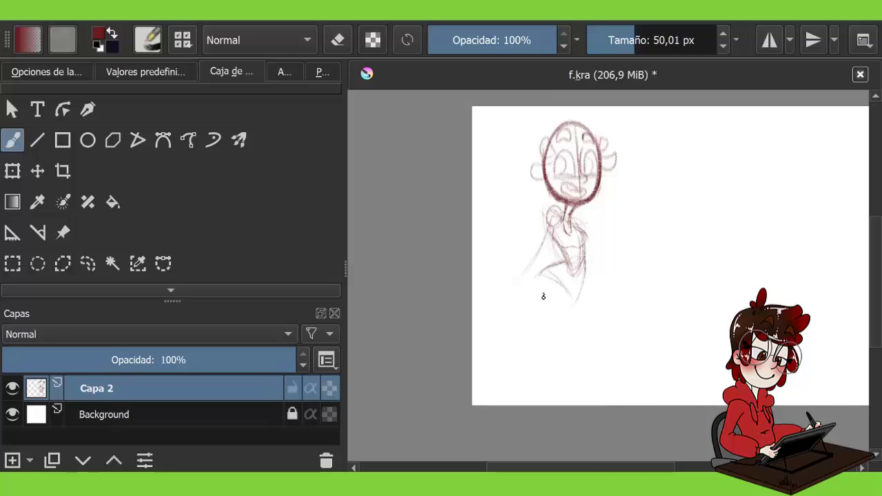
# Step: Rough in the hip shape and sketch the bent, raised arm with its hand beside the head
pyautogui.moveTo(521, 266)
pyautogui.mouseDown()
pyautogui.moveTo(509, 278)
pyautogui.moveTo(532, 254)
pyautogui.mouseUp()
pyautogui.press('e')
pyautogui.press('e')
pyautogui.moveTo(548, 222); pyautogui.dragTo(538, 256)
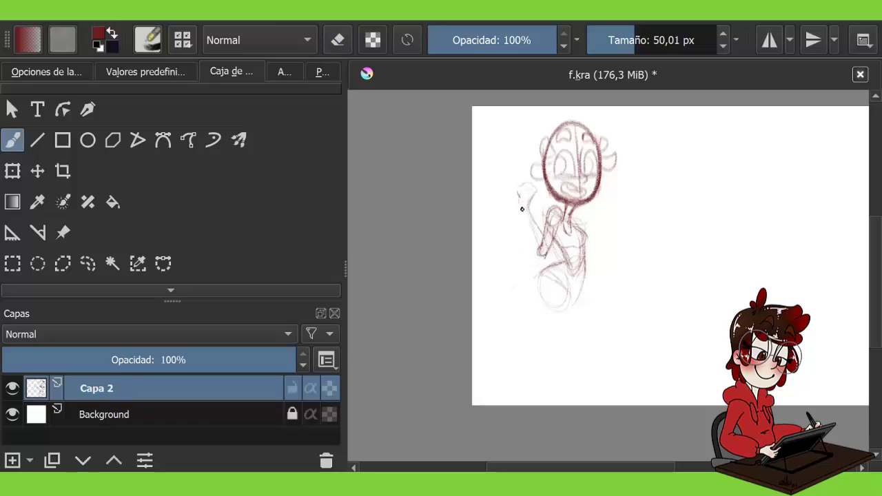
pyautogui.moveTo(523, 189)
pyautogui.mouseDown()
pyautogui.moveTo(517, 231)
pyautogui.moveTo(532, 218)
pyautogui.moveTo(524, 215)
pyautogui.moveTo(579, 244)
pyautogui.moveTo(561, 206)
pyautogui.mouseUp()
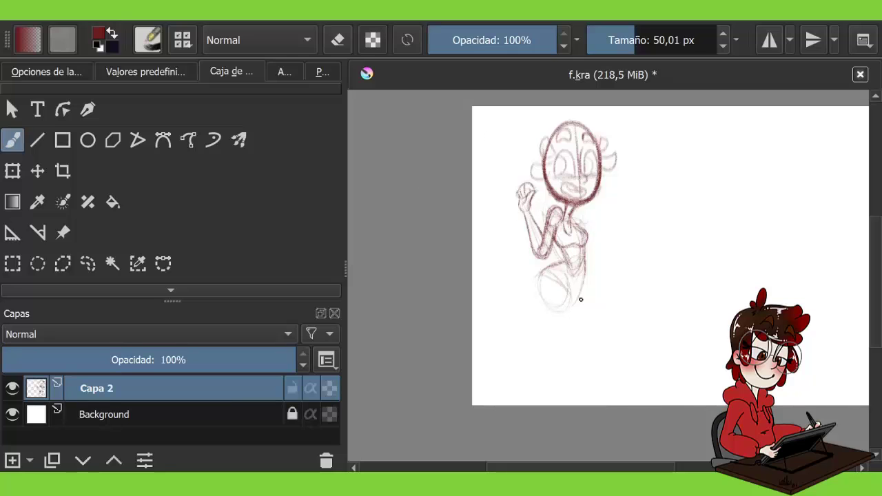
# Step: Sketch the waist, rounded hips and upper thighs beneath the torso
pyautogui.moveTo(588, 262); pyautogui.dragTo(589, 282)
pyautogui.moveTo(536, 276); pyautogui.dragTo(545, 325)
pyautogui.moveTo(569, 289); pyautogui.dragTo(586, 329)
pyautogui.moveTo(551, 321); pyautogui.dragTo(577, 348)
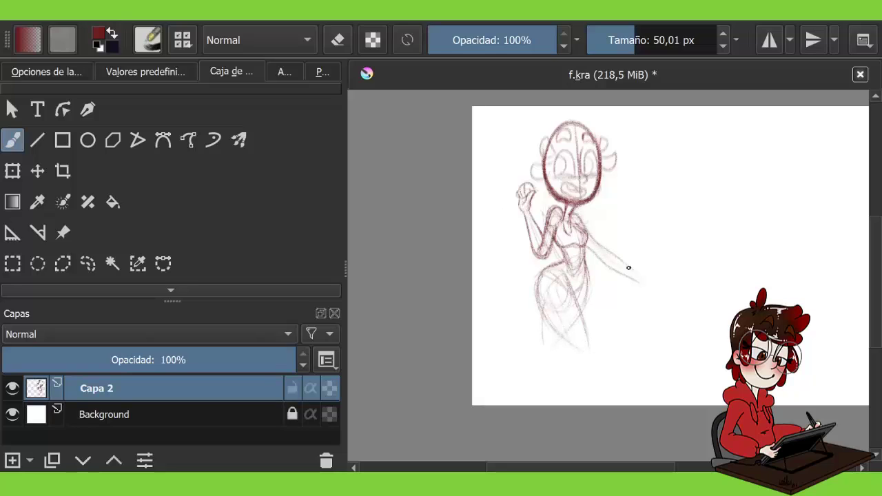
# Step: Sketch the other arm extending down and outward from the shoulder, erasing and refining its contour
pyautogui.press('e')
pyautogui.moveTo(602, 281)
pyautogui.mouseDown()
pyautogui.moveTo(619, 251)
pyautogui.moveTo(611, 274)
pyautogui.moveTo(580, 226)
pyautogui.moveTo(593, 250)
pyautogui.mouseUp()
pyautogui.press('e')
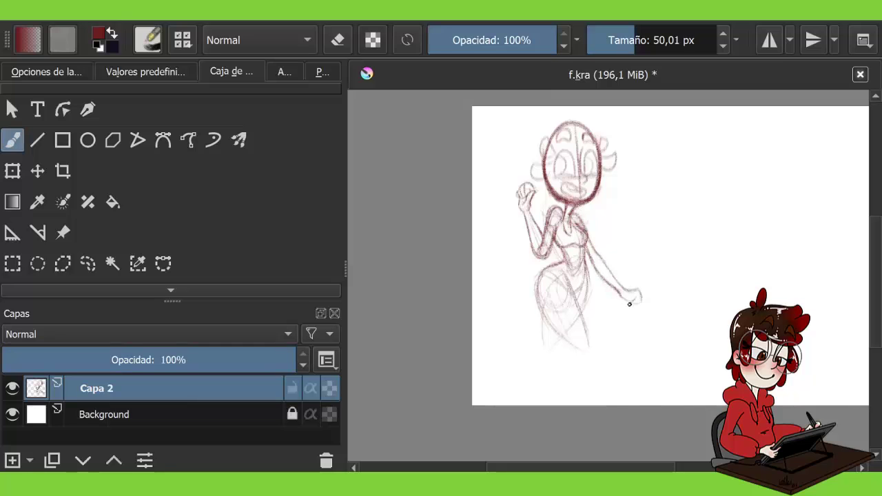
# Step: Scale the whole figure sketch down to make room for the legs
pyautogui.hotkey('ctrl', 't')
pyautogui.moveTo(535, 238); pyautogui.dragTo(571, 225)
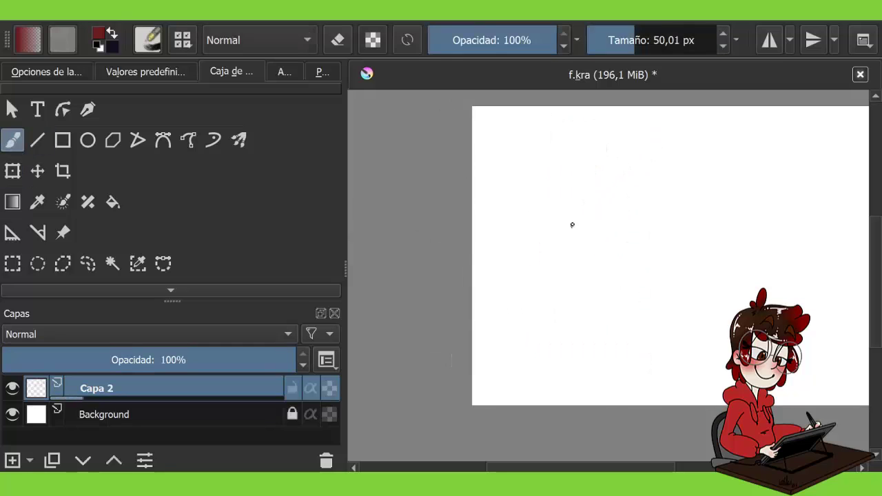
pyautogui.press('Return')
# Step: Sketch the front leg with its foot, transforming the selected leg so it stands more vertically under the hips
pyautogui.moveTo(592, 317); pyautogui.dragTo(606, 379)
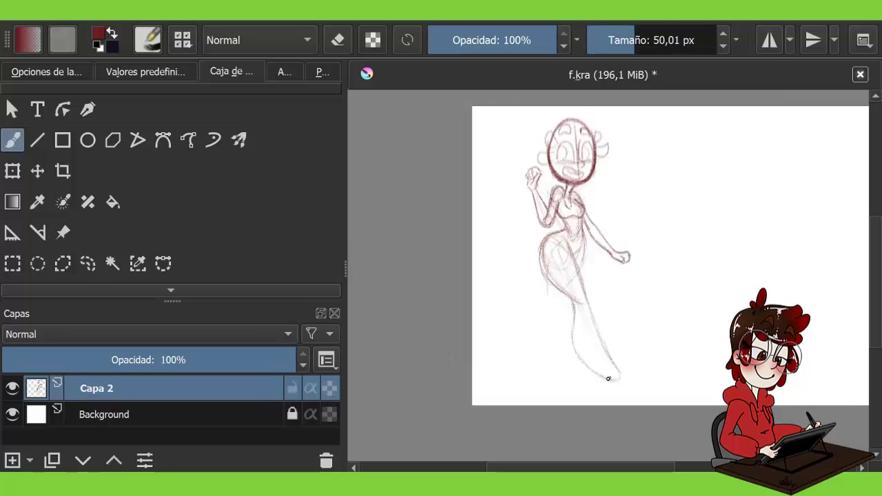
pyautogui.hotkey('ctrl', 'r')
pyautogui.moveTo(584, 234)
pyautogui.mouseDown()
pyautogui.moveTo(545, 288)
pyautogui.moveTo(566, 231)
pyautogui.mouseUp()
pyautogui.hotkey('ctrl', 't')
pyautogui.moveTo(443, 274); pyautogui.dragTo(347, 293)
pyautogui.press('Return')
pyautogui.press('b')
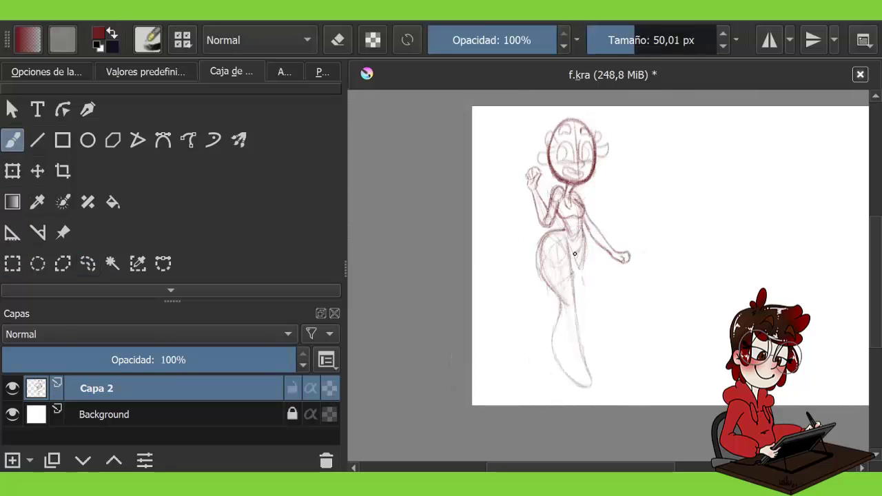
pyautogui.moveTo(553, 295)
pyautogui.mouseDown()
pyautogui.moveTo(584, 386)
pyautogui.moveTo(608, 387)
pyautogui.mouseUp()
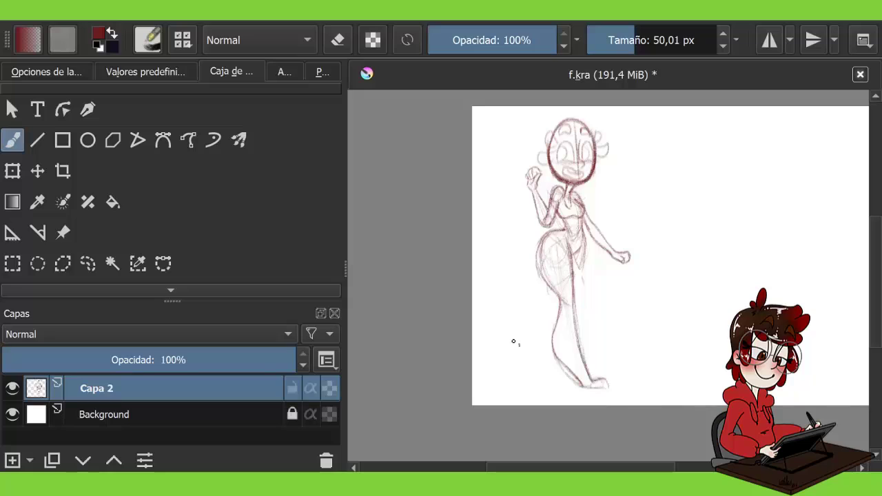
# Step: Sketch the rear leg with its foot, slim the hip by erasing its outer line, and darken the body outline
pyautogui.moveTo(550, 297); pyautogui.dragTo(560, 233)
pyautogui.moveTo(584, 234); pyautogui.dragTo(568, 302)
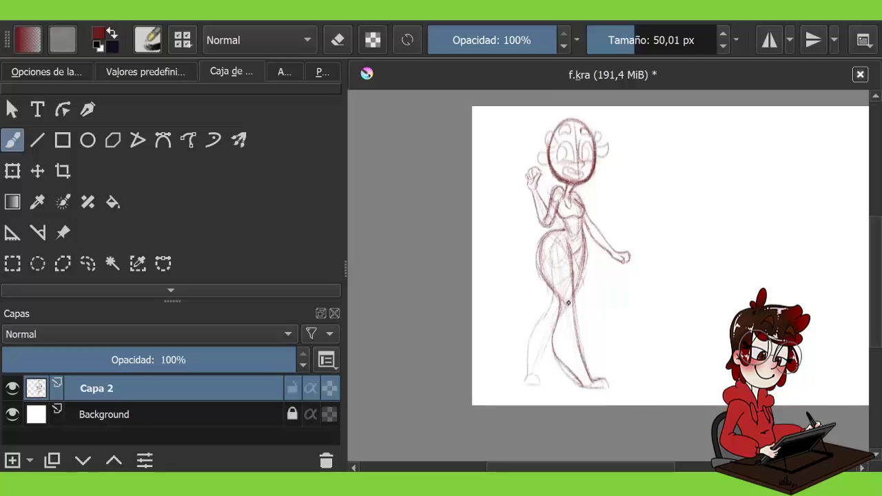
pyautogui.moveTo(560, 232); pyautogui.dragTo(549, 286)
pyautogui.moveTo(556, 247); pyautogui.dragTo(546, 296)
pyautogui.press('e')
pyautogui.moveTo(561, 228)
pyautogui.mouseDown()
pyautogui.moveTo(539, 243)
pyautogui.moveTo(535, 284)
pyautogui.mouseUp()
pyautogui.press('e')
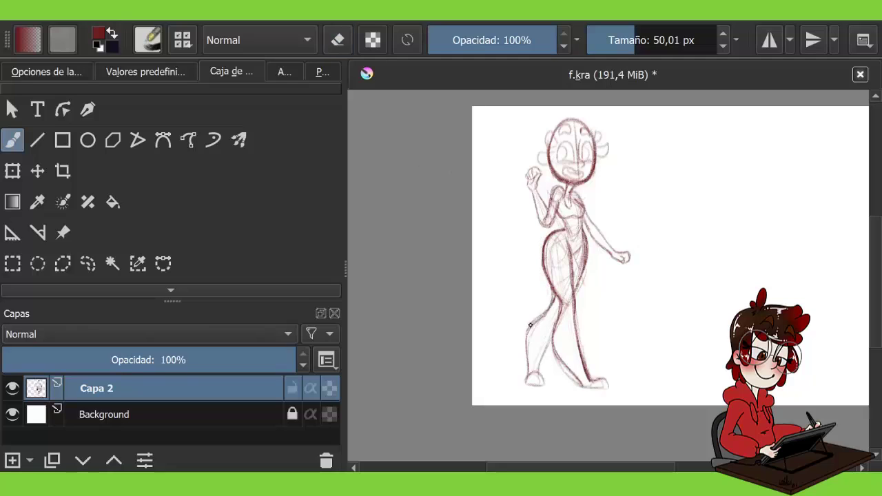
pyautogui.moveTo(578, 225)
pyautogui.mouseDown()
pyautogui.moveTo(555, 215)
pyautogui.moveTo(576, 201)
pyautogui.moveTo(551, 187)
pyautogui.mouseUp()
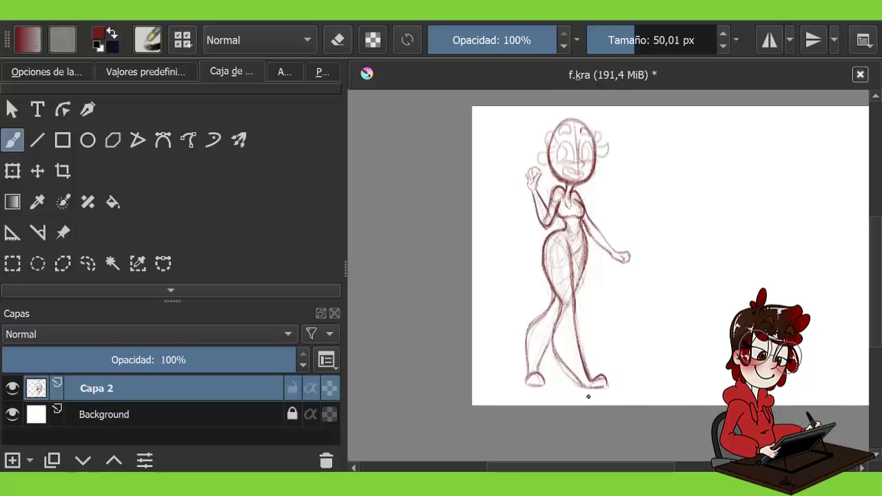
# Step: Clean up the head's lower outline by erasing the rough edges around the jaw
pyautogui.scroll(5, 588, 397)
pyautogui.moveTo(652, 210)
pyautogui.mouseDown()
pyautogui.moveTo(593, 298)
pyautogui.moveTo(536, 255)
pyautogui.moveTo(539, 208)
pyautogui.mouseUp()
pyautogui.press('e')
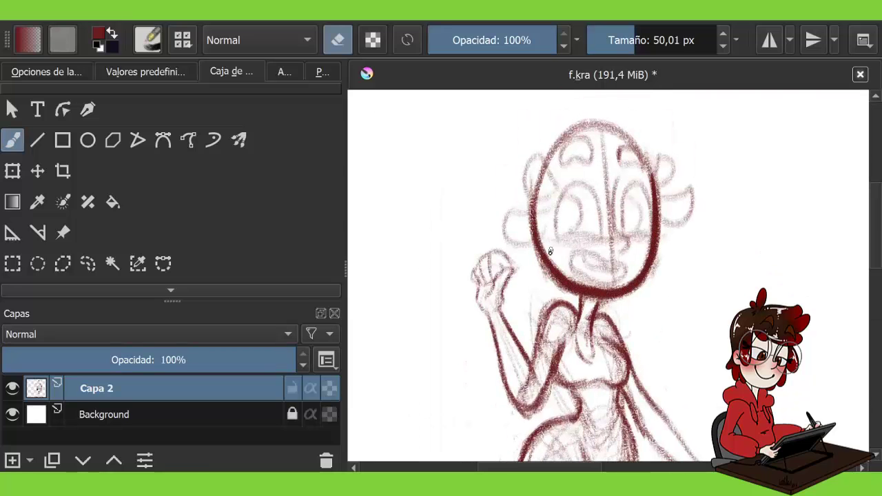
pyautogui.moveTo(550, 251)
pyautogui.mouseDown()
pyautogui.moveTo(576, 282)
pyautogui.moveTo(618, 285)
pyautogui.moveTo(648, 147)
pyautogui.moveTo(655, 277)
pyautogui.moveTo(622, 301)
pyautogui.moveTo(557, 312)
pyautogui.moveTo(551, 324)
pyautogui.moveTo(571, 295)
pyautogui.moveTo(549, 279)
pyautogui.moveTo(589, 303)
pyautogui.mouseUp()
pyautogui.press('e')
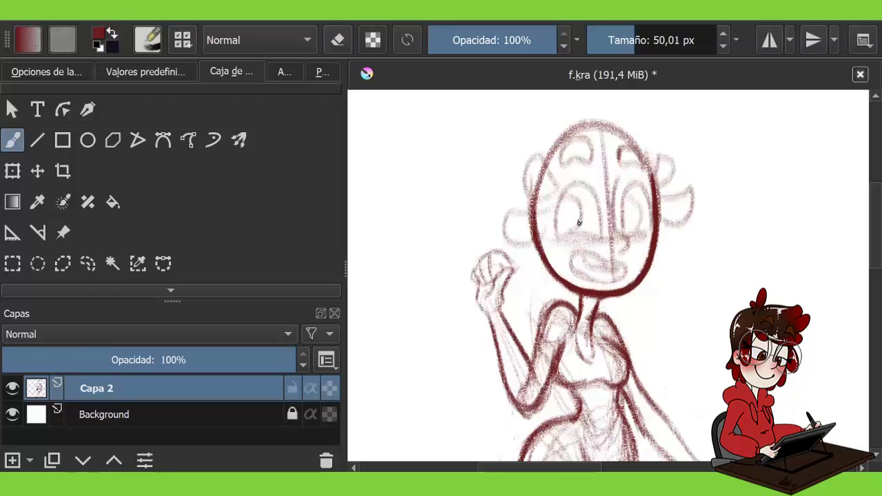
# Step: Draw bold outlines for the larger eye and its eyebrow, and fill the two hair curls beside that eye
pyautogui.moveTo(602, 240)
pyautogui.mouseDown()
pyautogui.moveTo(592, 188)
pyautogui.moveTo(586, 238)
pyautogui.mouseUp()
pyautogui.moveTo(586, 189)
pyautogui.mouseDown()
pyautogui.moveTo(572, 238)
pyautogui.moveTo(534, 200)
pyautogui.moveTo(540, 165)
pyautogui.moveTo(531, 193)
pyautogui.moveTo(559, 199)
pyautogui.moveTo(521, 234)
pyautogui.moveTo(545, 224)
pyautogui.moveTo(506, 234)
pyautogui.moveTo(513, 245)
pyautogui.mouseUp()
pyautogui.press('e')
pyautogui.press('e')
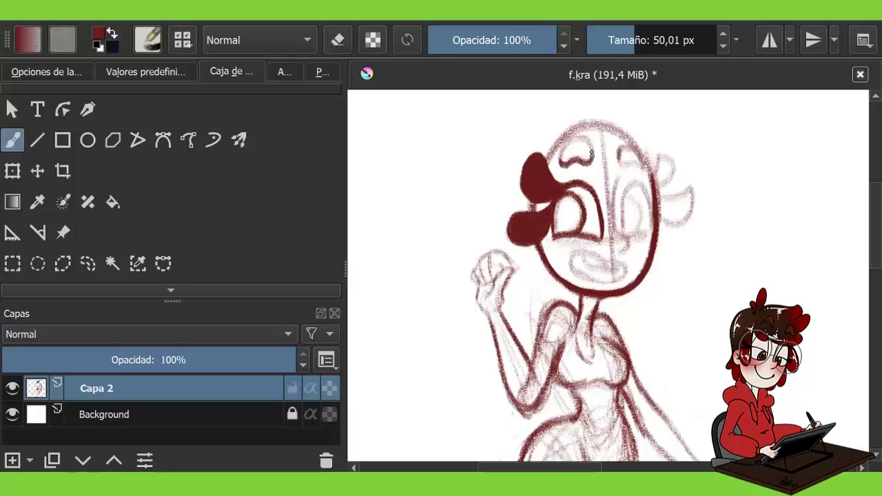
pyautogui.moveTo(560, 166)
pyautogui.mouseDown()
pyautogui.moveTo(593, 148)
pyautogui.moveTo(592, 138)
pyautogui.mouseUp()
pyautogui.click(337, 46)
pyautogui.moveTo(606, 207)
pyautogui.mouseDown()
pyautogui.moveTo(607, 242)
pyautogui.moveTo(555, 249)
pyautogui.mouseUp()
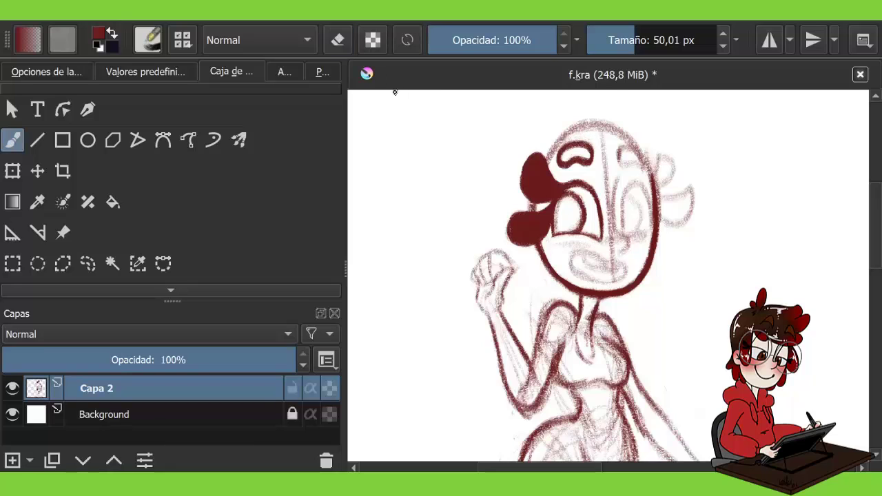
# Step: Erase sketch marks in the first eye, and draw bold lines for the second eye and the nose
pyautogui.moveTo(579, 200); pyautogui.dragTo(572, 231)
pyautogui.press('e')
pyautogui.moveTo(617, 176)
pyautogui.mouseDown()
pyautogui.moveTo(626, 239)
pyautogui.moveTo(608, 238)
pyautogui.moveTo(624, 254)
pyautogui.moveTo(616, 203)
pyautogui.moveTo(651, 235)
pyautogui.moveTo(631, 239)
pyautogui.mouseUp()
pyautogui.hotkey('ctrl', 'z')
pyautogui.press('e')
pyautogui.click(338, 42)
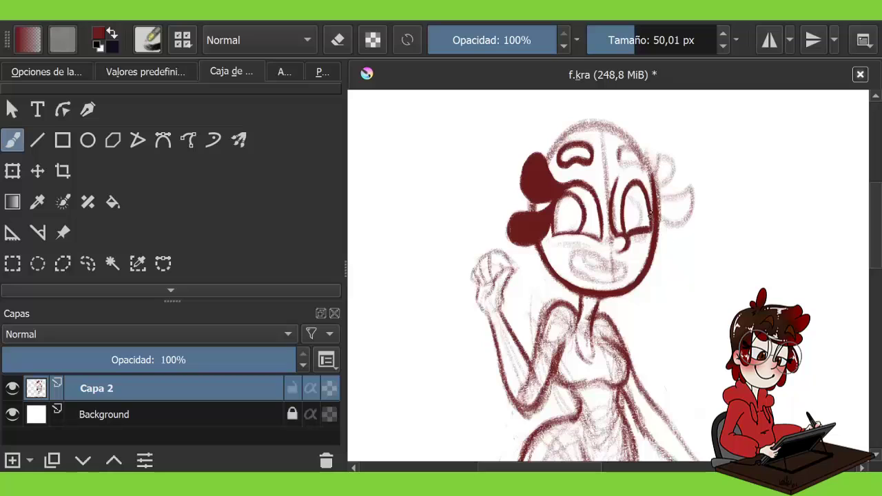
# Step: Draw and fill the two hair curls beside the smaller eye, trim their edges, and outline that eye's iris
pyautogui.moveTo(664, 155)
pyautogui.mouseDown()
pyautogui.moveTo(649, 194)
pyautogui.moveTo(650, 186)
pyautogui.moveTo(664, 195)
pyautogui.moveTo(663, 223)
pyautogui.moveTo(651, 191)
pyautogui.moveTo(686, 220)
pyautogui.mouseUp()
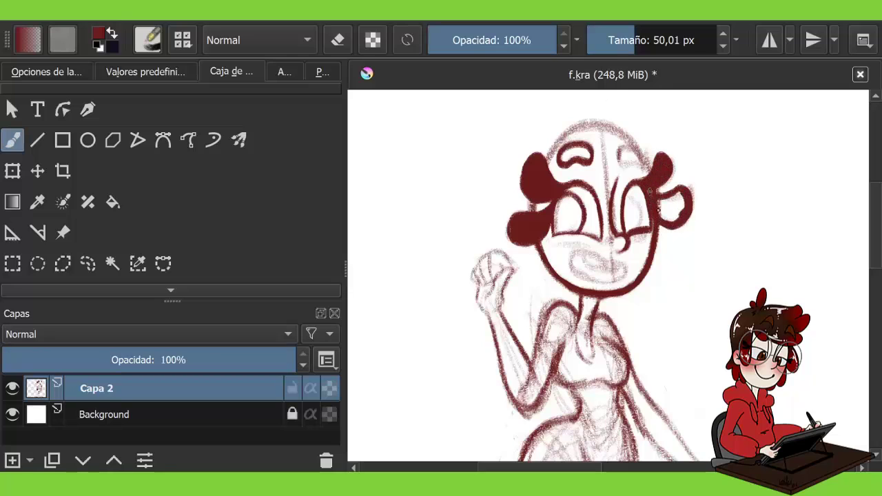
pyautogui.moveTo(655, 193)
pyautogui.mouseDown()
pyautogui.moveTo(670, 218)
pyautogui.moveTo(638, 190)
pyautogui.moveTo(678, 198)
pyautogui.moveTo(681, 221)
pyautogui.mouseUp()
pyautogui.hotkey('ctrl', 'z')
pyautogui.press('e')
pyautogui.moveTo(690, 186); pyautogui.dragTo(679, 227)
pyautogui.moveTo(662, 186); pyautogui.dragTo(677, 197)
pyautogui.moveTo(668, 157); pyautogui.dragTo(679, 172)
pyautogui.press('e')
pyautogui.moveTo(633, 200)
pyautogui.mouseDown()
pyautogui.moveTo(645, 231)
pyautogui.moveTo(645, 216)
pyautogui.mouseUp()
pyautogui.press('e')
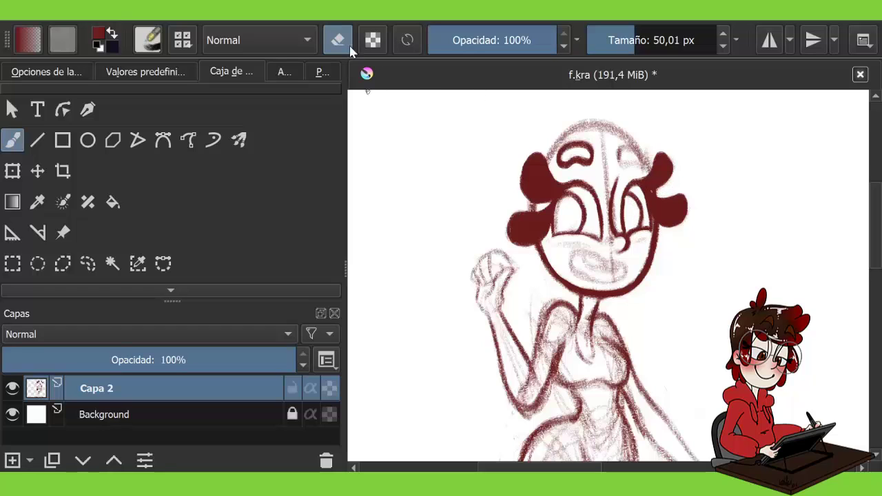
# Step: Outline the eyebrow above the smaller eye and draw the open mouth with its inner details
pyautogui.click(349, 45)
pyautogui.moveTo(619, 165); pyautogui.dragTo(630, 150)
pyautogui.press('e')
pyautogui.press('e')
pyautogui.moveTo(576, 270)
pyautogui.mouseDown()
pyautogui.moveTo(605, 259)
pyautogui.moveTo(607, 282)
pyautogui.moveTo(603, 258)
pyautogui.moveTo(611, 268)
pyautogui.moveTo(581, 257)
pyautogui.moveTo(617, 279)
pyautogui.mouseUp()
pyautogui.press('e')
pyautogui.press('e')
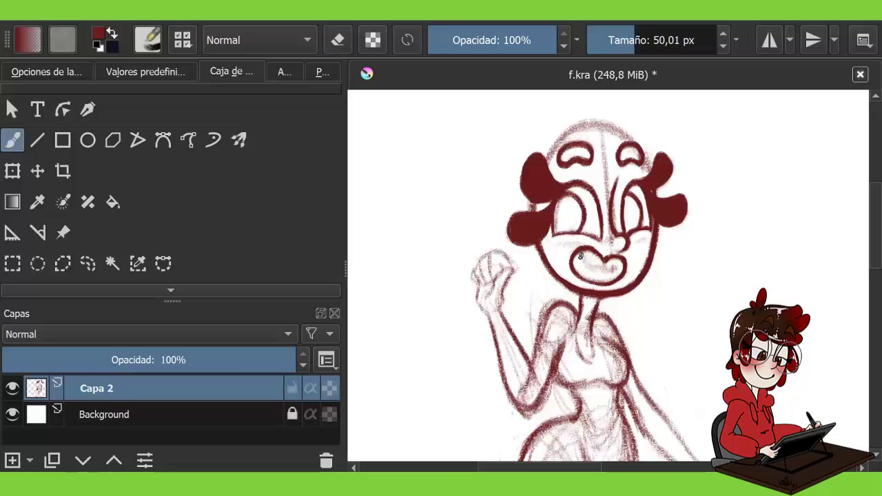
pyautogui.moveTo(581, 256)
pyautogui.mouseDown()
pyautogui.moveTo(624, 270)
pyautogui.moveTo(599, 282)
pyautogui.mouseUp()
pyautogui.press('e')
pyautogui.press('e')
# Step: Draw the top's off-shoulder neckline and a puffy sleeve with the shoulder line on the raised arm
pyautogui.scroll(-2, 441, 232)
pyautogui.moveTo(538, 284); pyautogui.dragTo(631, 302)
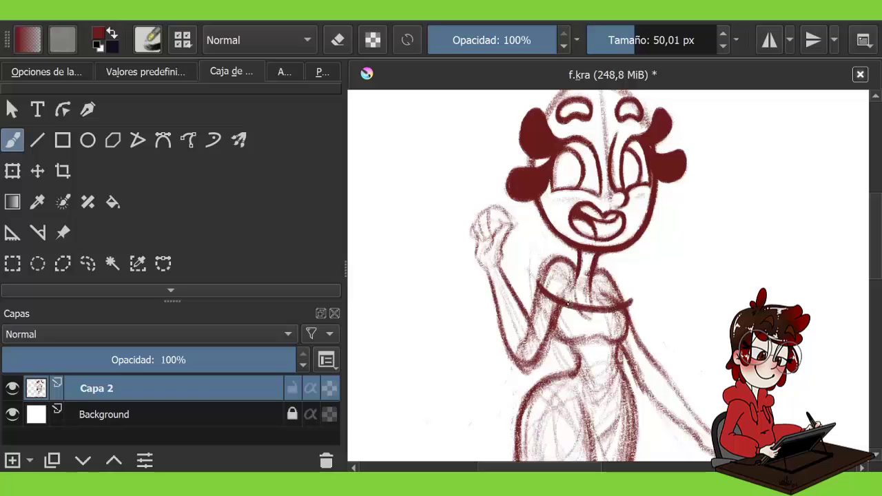
pyautogui.moveTo(466, 276)
pyautogui.mouseDown()
pyautogui.moveTo(535, 331)
pyautogui.moveTo(531, 366)
pyautogui.mouseUp()
pyautogui.moveTo(552, 329); pyautogui.dragTo(530, 334)
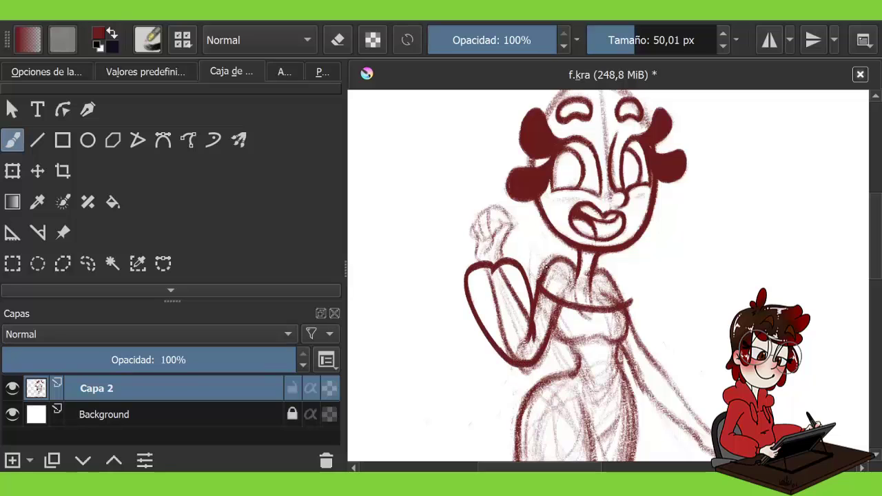
pyautogui.moveTo(546, 258); pyautogui.dragTo(576, 274)
# Step: Draw the cropped top's sides and ruffled hem, and outline the bare waist with a curved lower edge
pyautogui.scroll(-2, 546, 265)
pyautogui.moveTo(569, 350); pyautogui.dragTo(623, 356)
pyautogui.moveTo(632, 353); pyautogui.dragTo(613, 411)
pyautogui.moveTo(570, 373); pyautogui.dragTo(611, 410)
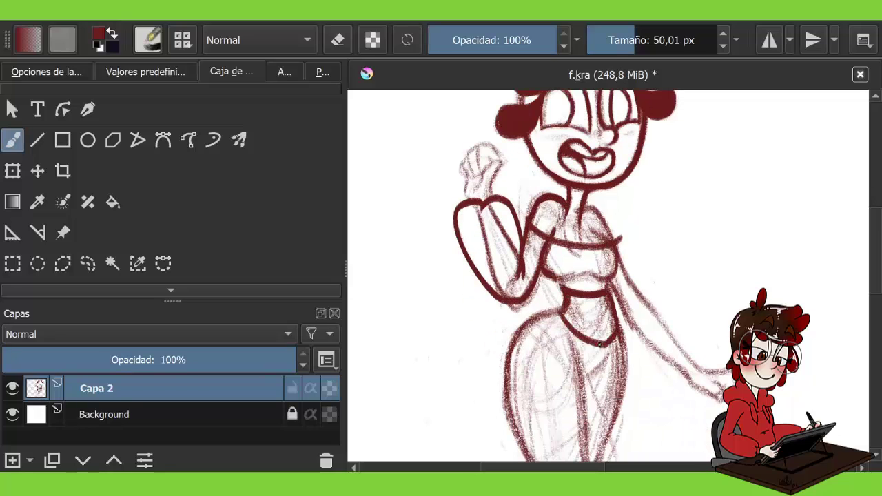
pyautogui.moveTo(599, 344); pyautogui.dragTo(557, 305)
pyautogui.moveTo(622, 245); pyautogui.dragTo(614, 283)
pyautogui.moveTo(546, 295); pyautogui.dragTo(563, 278)
pyautogui.moveTo(574, 283); pyautogui.dragTo(599, 273)
# Step: Draw the shoulder, puffy sleeve and hand of the lowered arm in bold lines
pyautogui.moveTo(587, 206); pyautogui.dragTo(702, 359)
pyautogui.moveTo(615, 296)
pyautogui.mouseDown()
pyautogui.moveTo(661, 383)
pyautogui.moveTo(700, 353)
pyautogui.mouseUp()
pyautogui.moveTo(592, 228); pyautogui.dragTo(606, 243)
pyautogui.moveTo(730, 367); pyautogui.dragTo(697, 377)
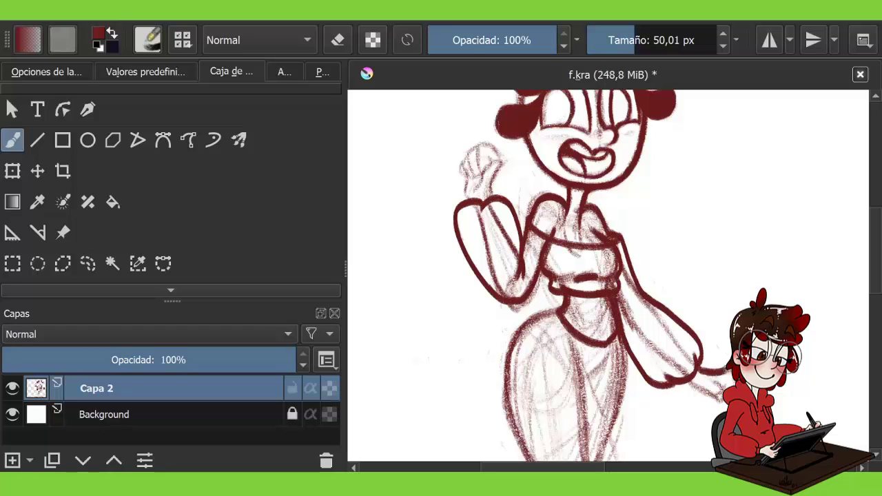
pyautogui.moveTo(724, 405); pyautogui.dragTo(694, 386)
# Step: Erase the rough sketch lines inside the lowered hand, shoulder, cropped top and both sleeves
pyautogui.press('e')
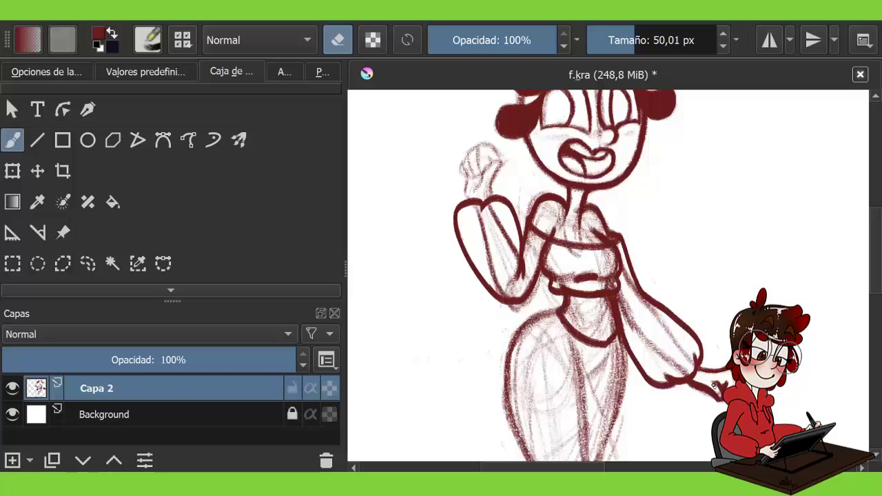
pyautogui.moveTo(672, 390); pyautogui.dragTo(693, 358)
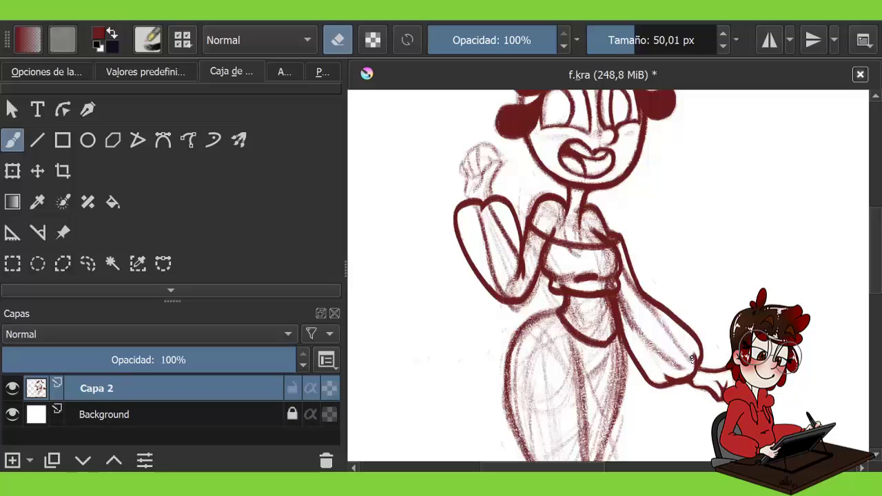
pyautogui.moveTo(588, 211)
pyautogui.mouseDown()
pyautogui.moveTo(594, 240)
pyautogui.moveTo(576, 238)
pyautogui.moveTo(598, 241)
pyautogui.mouseUp()
pyautogui.moveTo(689, 362)
pyautogui.mouseDown()
pyautogui.moveTo(670, 334)
pyautogui.moveTo(618, 295)
pyautogui.moveTo(622, 304)
pyautogui.moveTo(635, 292)
pyautogui.mouseUp()
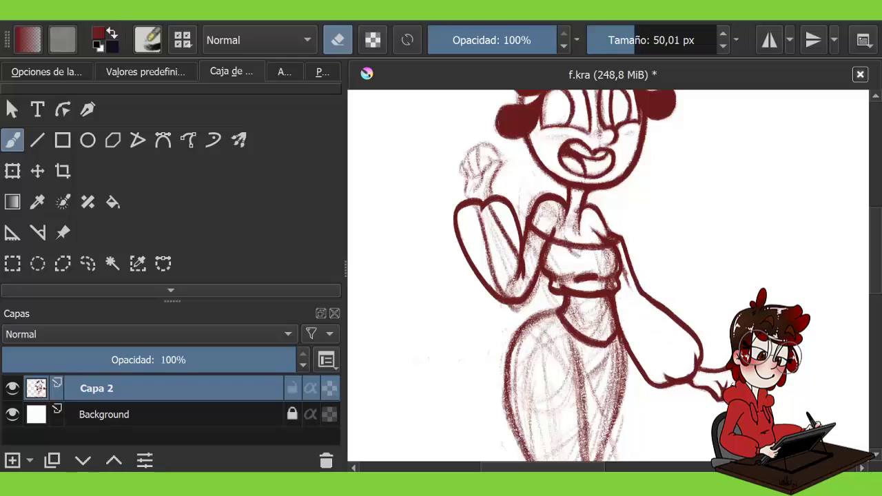
pyautogui.moveTo(573, 285)
pyautogui.mouseDown()
pyautogui.moveTo(614, 256)
pyautogui.moveTo(599, 260)
pyautogui.mouseUp()
pyautogui.moveTo(575, 290)
pyautogui.mouseDown()
pyautogui.moveTo(534, 241)
pyautogui.moveTo(533, 267)
pyautogui.mouseUp()
pyautogui.moveTo(475, 208)
pyautogui.mouseDown()
pyautogui.moveTo(513, 282)
pyautogui.moveTo(509, 293)
pyautogui.moveTo(520, 278)
pyautogui.mouseUp()
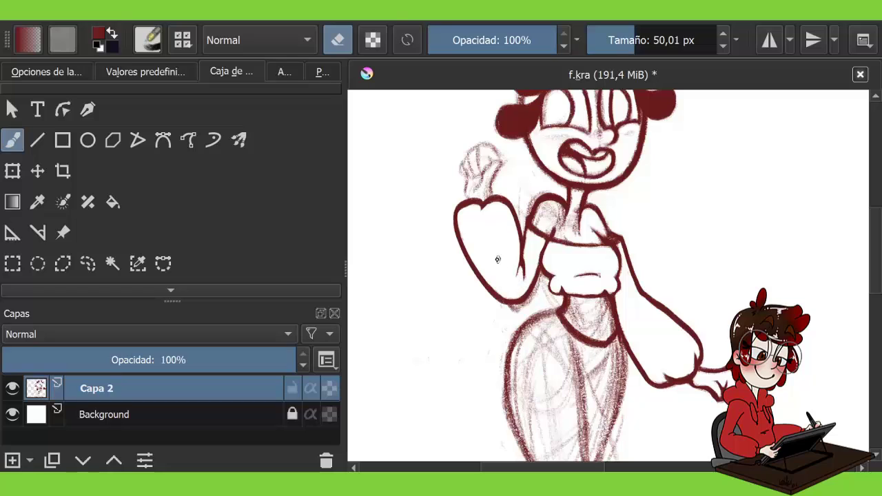
# Step: Outline the raised hand's fingers in bold lines and erase the rough marks around the shoulders and waist
pyautogui.press('e')
pyautogui.moveTo(475, 191)
pyautogui.mouseDown()
pyautogui.moveTo(495, 165)
pyautogui.moveTo(470, 148)
pyautogui.moveTo(476, 141)
pyautogui.moveTo(476, 178)
pyautogui.mouseUp()
pyautogui.press('e')
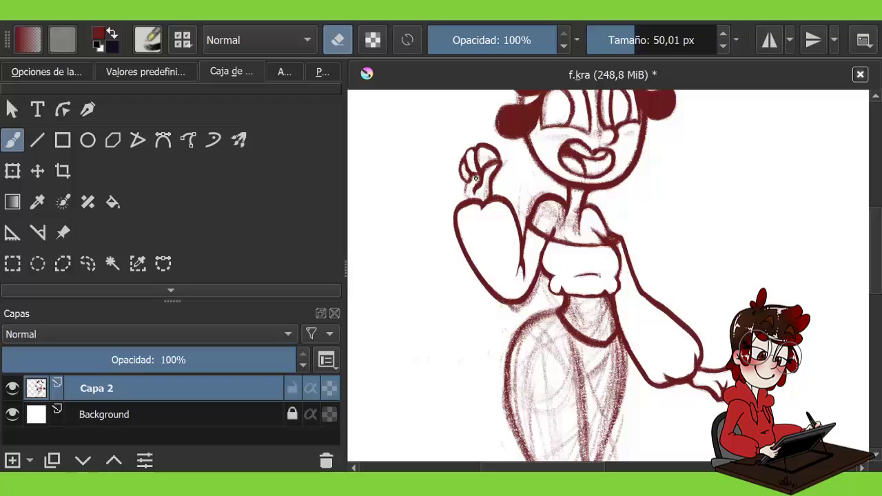
pyautogui.press('e')
pyautogui.press('e')
pyautogui.moveTo(533, 171)
pyautogui.mouseDown()
pyautogui.moveTo(541, 216)
pyautogui.moveTo(577, 221)
pyautogui.mouseUp()
pyautogui.moveTo(499, 323)
pyautogui.mouseDown()
pyautogui.moveTo(516, 292)
pyautogui.moveTo(510, 310)
pyautogui.moveTo(534, 293)
pyautogui.moveTo(586, 331)
pyautogui.moveTo(607, 310)
pyautogui.moveTo(593, 338)
pyautogui.moveTo(601, 306)
pyautogui.mouseUp()
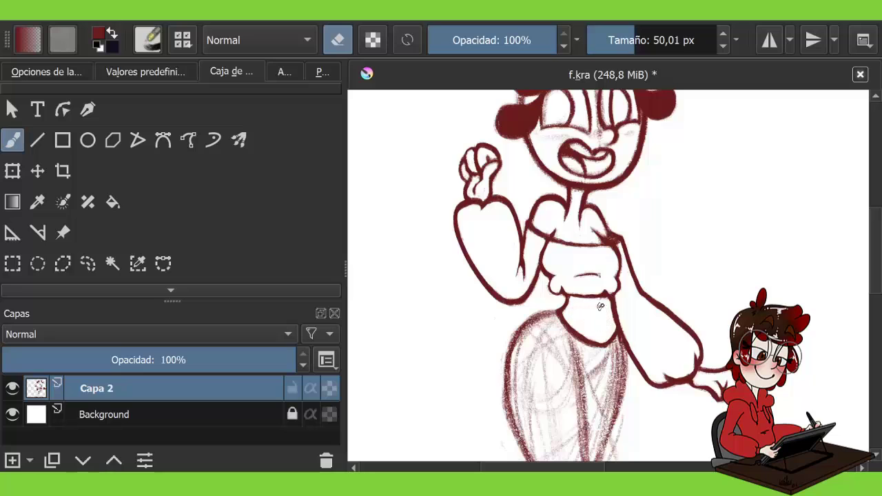
# Step: Draw a wide flared skirt from the waist down over the thighs and thicken its outline
pyautogui.press('e')
pyautogui.scroll(-4, 611, 236)
pyautogui.moveTo(565, 169)
pyautogui.mouseDown()
pyautogui.moveTo(451, 252)
pyautogui.moveTo(679, 321)
pyautogui.mouseUp()
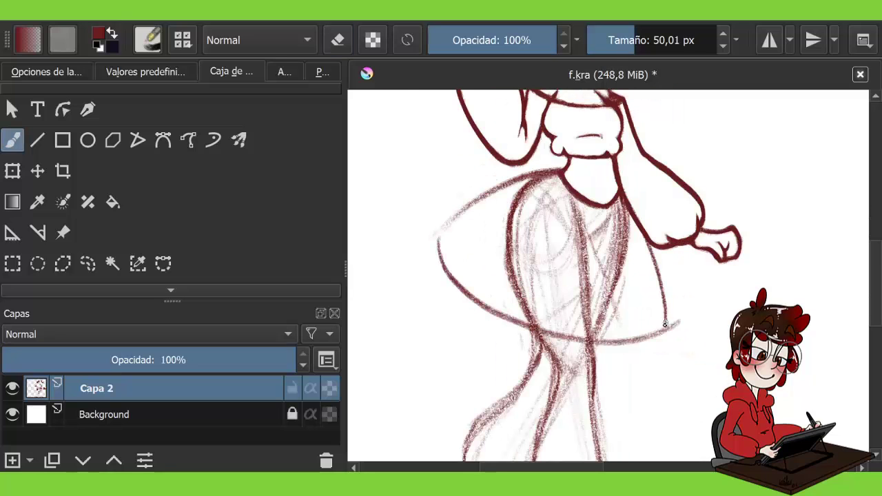
pyautogui.moveTo(469, 207)
pyautogui.mouseDown()
pyautogui.moveTo(562, 169)
pyautogui.moveTo(475, 296)
pyautogui.mouseUp()
pyautogui.moveTo(641, 235)
pyautogui.mouseDown()
pyautogui.moveTo(672, 334)
pyautogui.moveTo(521, 337)
pyautogui.mouseUp()
pyautogui.moveTo(436, 245)
pyautogui.mouseDown()
pyautogui.moveTo(528, 331)
pyautogui.moveTo(496, 318)
pyautogui.mouseUp()
# Step: Trim the skirt's pointed corners and erase rough sketch lines around the skirt's waist
pyautogui.press('e')
pyautogui.moveTo(432, 233); pyautogui.dragTo(431, 245)
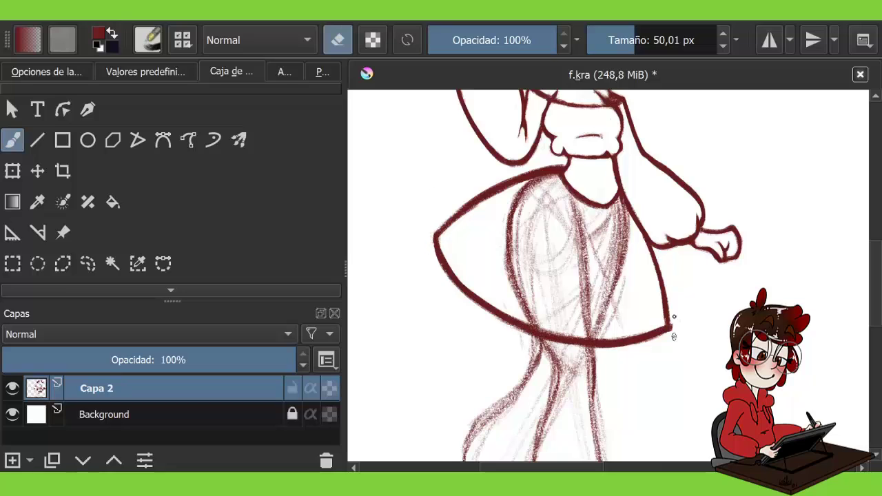
pyautogui.moveTo(372, 125); pyautogui.dragTo(376, 112)
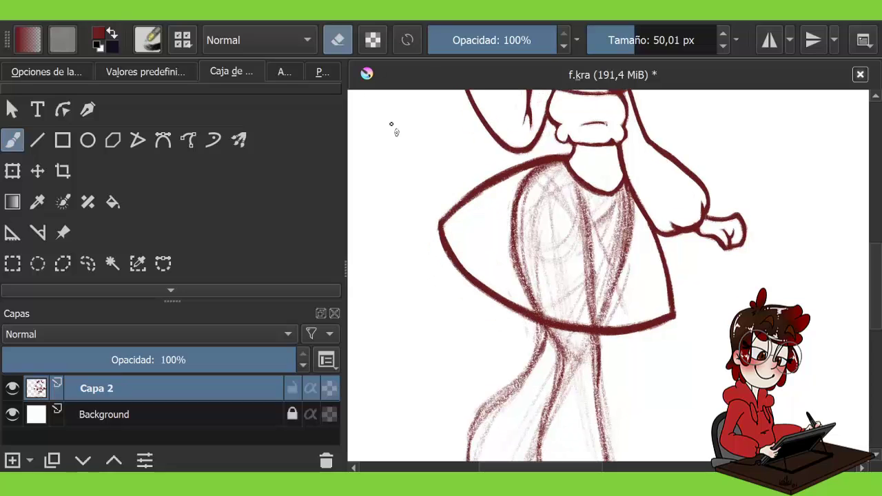
pyautogui.moveTo(583, 197)
pyautogui.mouseDown()
pyautogui.moveTo(566, 165)
pyautogui.moveTo(524, 182)
pyautogui.moveTo(620, 200)
pyautogui.moveTo(594, 313)
pyautogui.moveTo(507, 256)
pyautogui.moveTo(591, 270)
pyautogui.moveTo(552, 207)
pyautogui.moveTo(561, 175)
pyautogui.mouseUp()
# Step: Draw the front leg's calf contour from skirt to foot in a bold line and erase nearby sketch marks
pyautogui.press('e')
pyautogui.moveTo(442, 272); pyautogui.dragTo(434, 86)
pyautogui.moveTo(567, 149)
pyautogui.mouseDown()
pyautogui.moveTo(548, 252)
pyautogui.moveTo(551, 290)
pyautogui.moveTo(631, 391)
pyautogui.mouseUp()
pyautogui.press('e')
pyautogui.moveTo(549, 280)
pyautogui.mouseDown()
pyautogui.moveTo(586, 345)
pyautogui.moveTo(636, 388)
pyautogui.mouseUp()
pyautogui.moveTo(564, 219)
pyautogui.mouseDown()
pyautogui.moveTo(572, 181)
pyautogui.moveTo(550, 257)
pyautogui.mouseUp()
pyautogui.press('e')
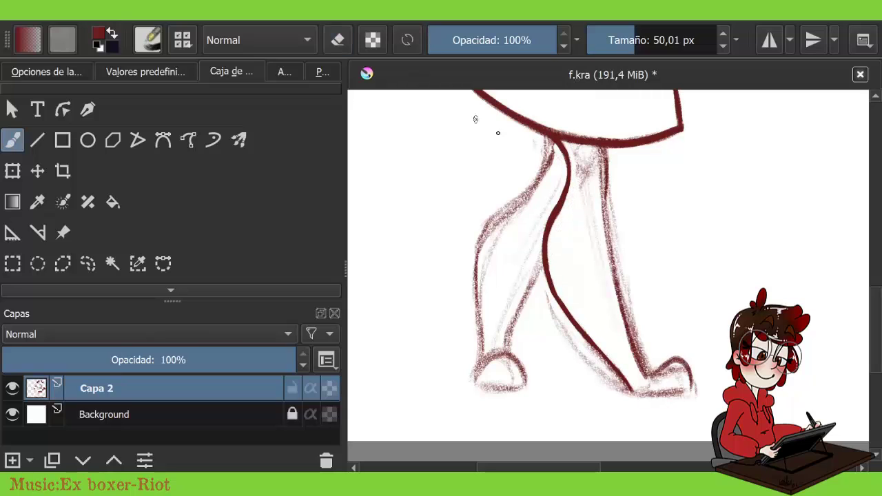
# Step: Outline the front leg's shin and its foot in bold lines, and erase the rough sketch marks around that leg
pyautogui.moveTo(599, 148); pyautogui.dragTo(622, 303)
pyautogui.moveTo(600, 199); pyautogui.dragTo(610, 302)
pyautogui.moveTo(599, 148)
pyautogui.mouseDown()
pyautogui.moveTo(642, 373)
pyautogui.moveTo(606, 192)
pyautogui.mouseUp()
pyautogui.moveTo(642, 372)
pyautogui.mouseDown()
pyautogui.moveTo(688, 358)
pyautogui.moveTo(630, 393)
pyautogui.mouseUp()
pyautogui.press('e')
pyautogui.moveTo(610, 160)
pyautogui.mouseDown()
pyautogui.moveTo(639, 358)
pyautogui.moveTo(651, 379)
pyautogui.moveTo(689, 383)
pyautogui.moveTo(626, 406)
pyautogui.moveTo(593, 345)
pyautogui.mouseUp()
pyautogui.moveTo(624, 393); pyautogui.dragTo(552, 310)
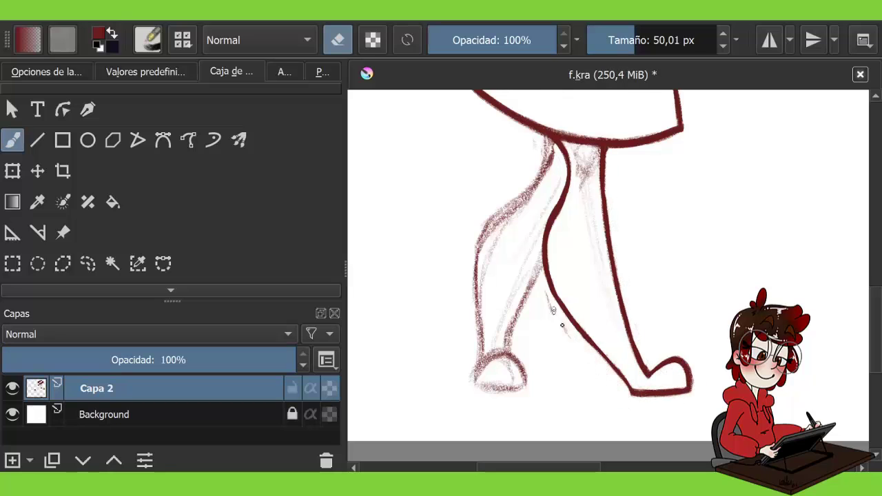
pyautogui.moveTo(579, 200)
pyautogui.mouseDown()
pyautogui.moveTo(572, 145)
pyautogui.moveTo(599, 262)
pyautogui.mouseUp()
# Step: Outline the back leg's contours and foot in bold lines, and erase the leftover sketch shading around them
pyautogui.moveTo(567, 160)
pyautogui.mouseDown()
pyautogui.moveTo(572, 171)
pyautogui.moveTo(481, 372)
pyautogui.moveTo(514, 227)
pyautogui.moveTo(482, 291)
pyautogui.moveTo(486, 376)
pyautogui.mouseUp()
pyautogui.press('e')
pyautogui.hotkey('ctrl', 'z')
pyautogui.hotkey('ctrl', 'z')
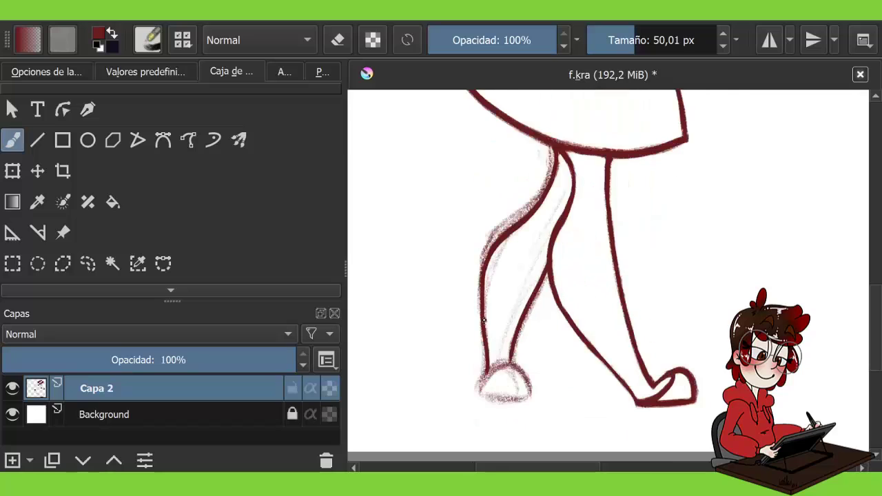
pyautogui.moveTo(553, 258); pyautogui.dragTo(510, 364)
pyautogui.moveTo(488, 365); pyautogui.dragTo(530, 397)
pyautogui.press('e')
pyautogui.moveTo(545, 168)
pyautogui.mouseDown()
pyautogui.moveTo(491, 235)
pyautogui.moveTo(480, 276)
pyautogui.moveTo(483, 389)
pyautogui.mouseUp()
pyautogui.moveTo(516, 359)
pyautogui.mouseDown()
pyautogui.moveTo(532, 244)
pyautogui.moveTo(490, 264)
pyautogui.moveTo(516, 387)
pyautogui.mouseUp()
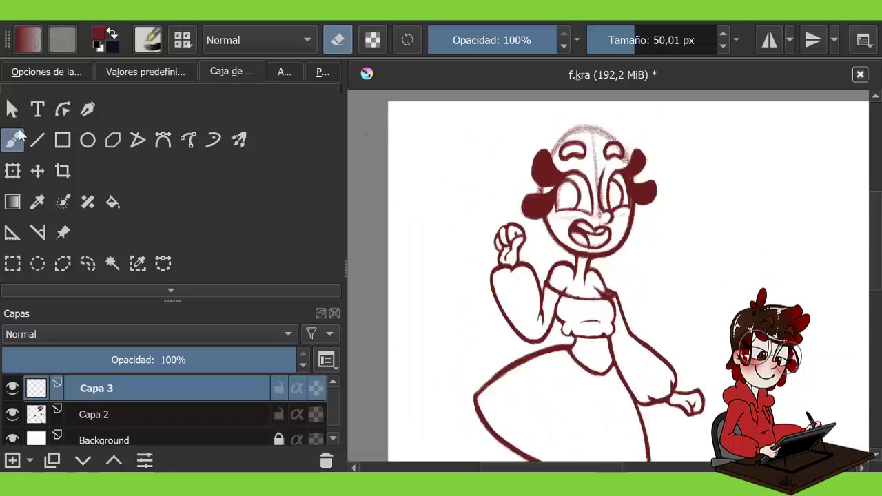
# Step: Draw the hair on layer Capa 3: parted bangs, a tuft on top and wavy locks framing both sides of the face
pyautogui.press('e')
pyautogui.moveTo(589, 157)
pyautogui.mouseDown()
pyautogui.moveTo(626, 194)
pyautogui.moveTo(555, 182)
pyautogui.moveTo(572, 262)
pyautogui.mouseUp()
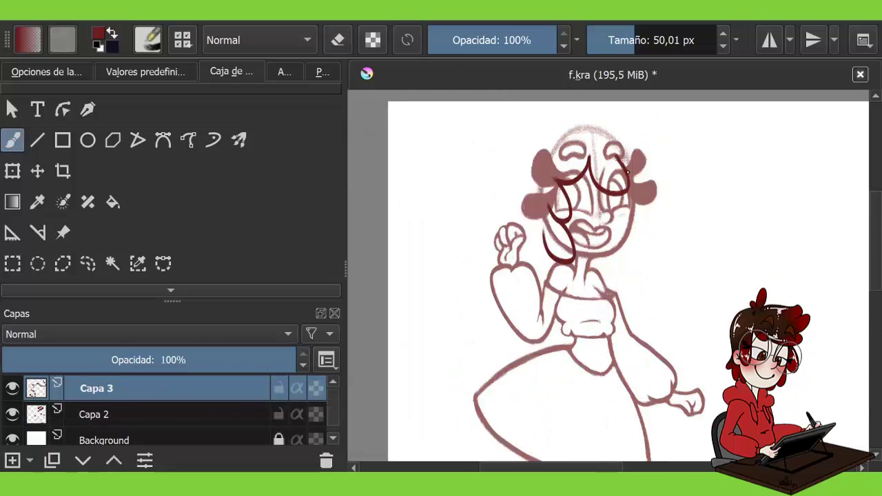
pyautogui.moveTo(628, 144)
pyautogui.mouseDown()
pyautogui.moveTo(642, 210)
pyautogui.moveTo(638, 156)
pyautogui.mouseUp()
pyautogui.moveTo(638, 204)
pyautogui.mouseDown()
pyautogui.moveTo(646, 236)
pyautogui.moveTo(608, 271)
pyautogui.mouseUp()
pyautogui.moveTo(592, 127)
pyautogui.mouseDown()
pyautogui.moveTo(592, 118)
pyautogui.moveTo(648, 174)
pyautogui.mouseUp()
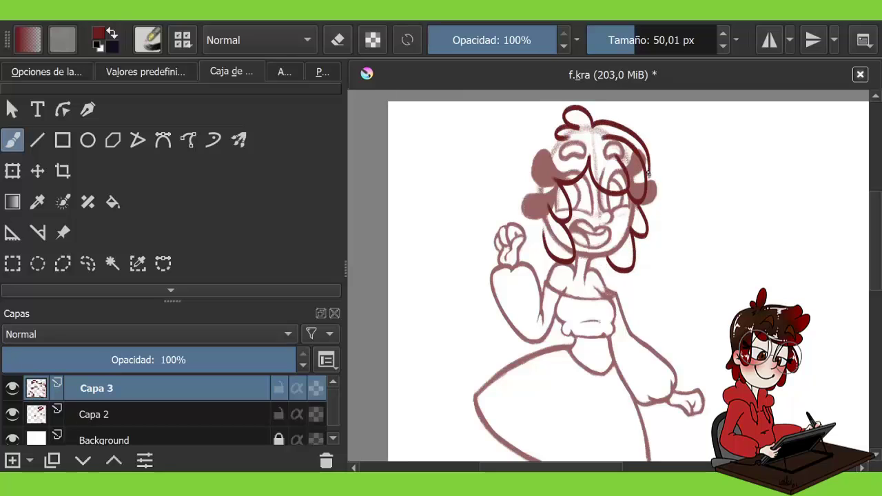
pyautogui.moveTo(563, 138)
pyautogui.mouseDown()
pyautogui.moveTo(524, 204)
pyautogui.moveTo(541, 273)
pyautogui.moveTo(508, 281)
pyautogui.mouseUp()
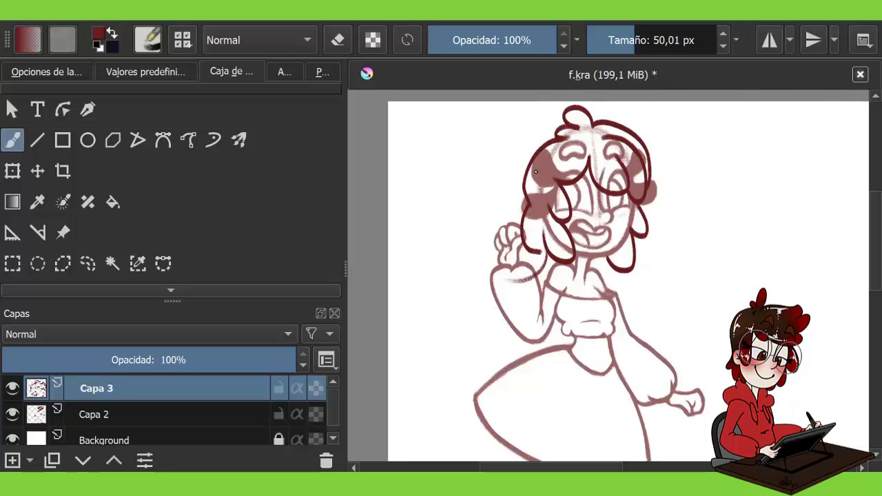
# Step: Draw two braids hanging over the shoulders, ending the braid beside the lowered arm in a curled tuft
pyautogui.moveTo(650, 298)
pyautogui.mouseDown()
pyautogui.moveTo(601, 277)
pyautogui.moveTo(614, 302)
pyautogui.mouseUp()
pyautogui.hotkey('ctrl', 'z')
pyautogui.moveTo(629, 263)
pyautogui.mouseDown()
pyautogui.moveTo(638, 303)
pyautogui.moveTo(640, 295)
pyautogui.moveTo(670, 336)
pyautogui.moveTo(658, 343)
pyautogui.mouseUp()
pyautogui.moveTo(534, 255); pyautogui.dragTo(571, 325)
pyautogui.press('e')
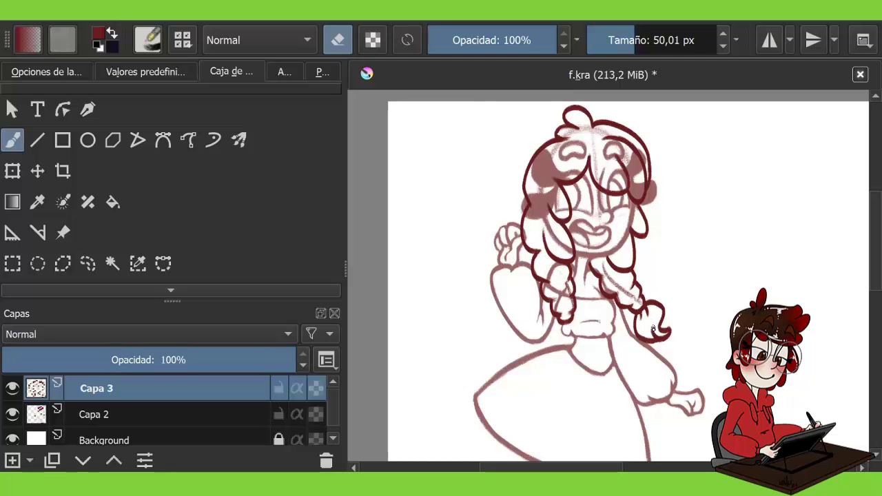
pyautogui.moveTo(565, 315)
pyautogui.mouseDown()
pyautogui.moveTo(552, 298)
pyautogui.moveTo(571, 293)
pyautogui.mouseUp()
pyautogui.press('e')
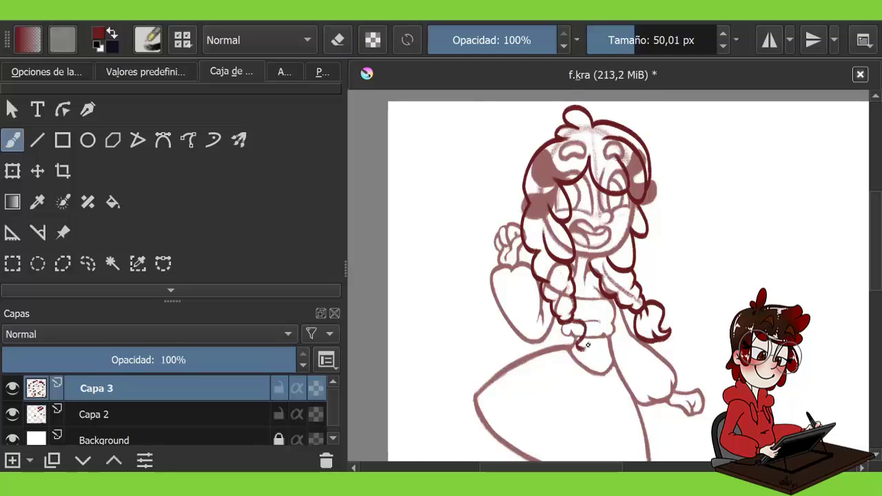
# Step: Add a curled tuft to the other braid's end, erase stray lines inside the braids and draw the strand marks
pyautogui.moveTo(571, 353)
pyautogui.mouseDown()
pyautogui.moveTo(579, 324)
pyautogui.moveTo(572, 355)
pyautogui.mouseUp()
pyautogui.hotkey('ctrl', 'z')
pyautogui.moveTo(572, 324); pyautogui.dragTo(588, 339)
pyautogui.press('e')
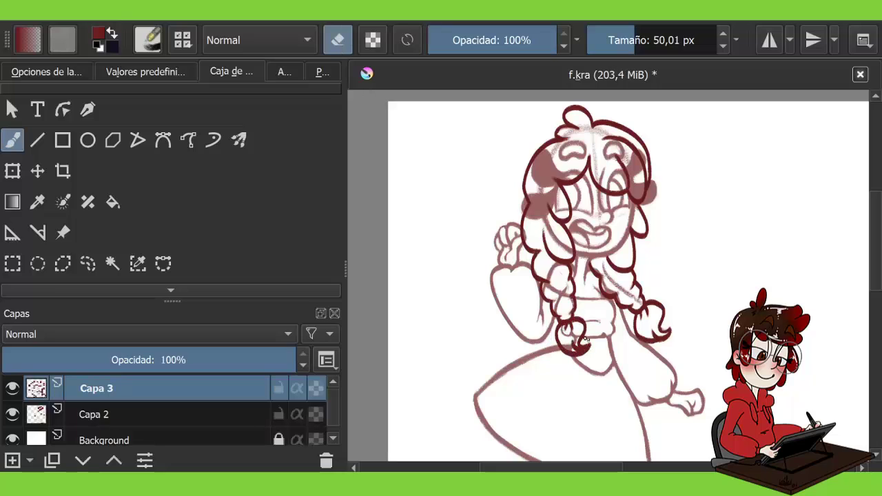
pyautogui.moveTo(640, 301); pyautogui.dragTo(610, 276)
pyautogui.press('e')
pyautogui.moveTo(556, 269); pyautogui.dragTo(563, 298)
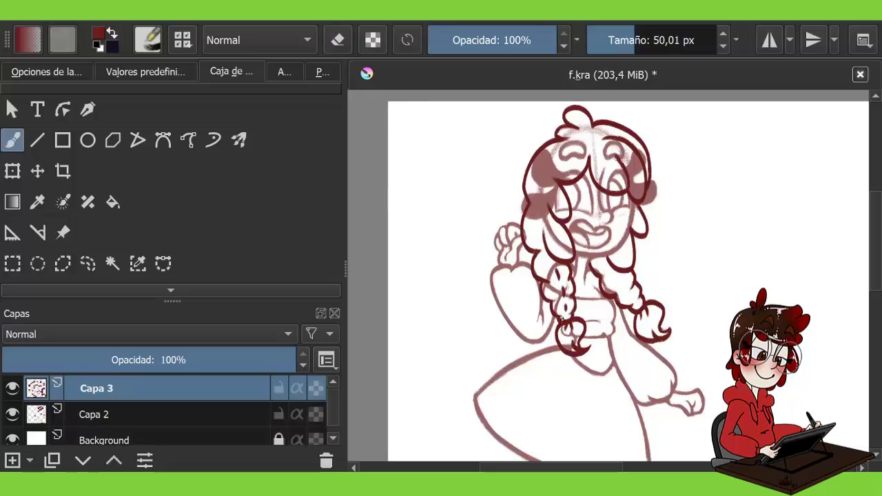
# Step: On layer Capa 2, erase the skull sketch and face lines showing through the bangs and side locks
pyautogui.press('pagedown')
pyautogui.press('e')
pyautogui.moveTo(556, 153); pyautogui.dragTo(602, 133)
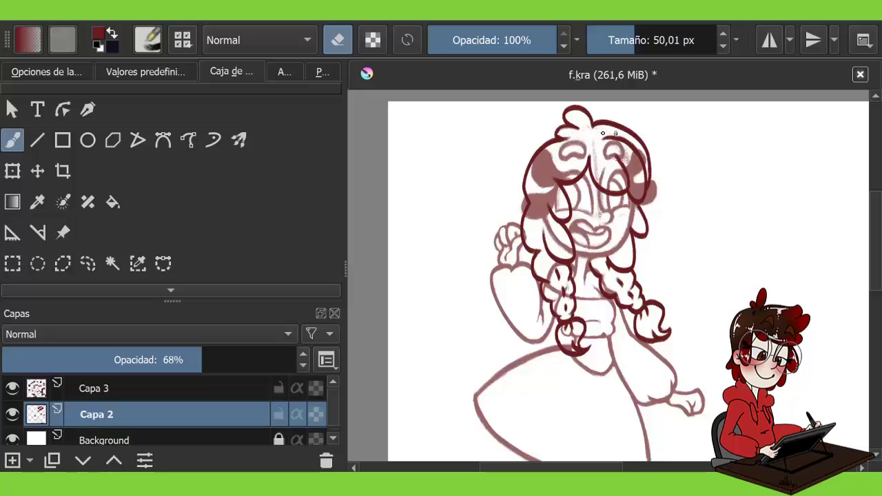
pyautogui.moveTo(570, 253); pyautogui.dragTo(549, 216)
pyautogui.press('e')
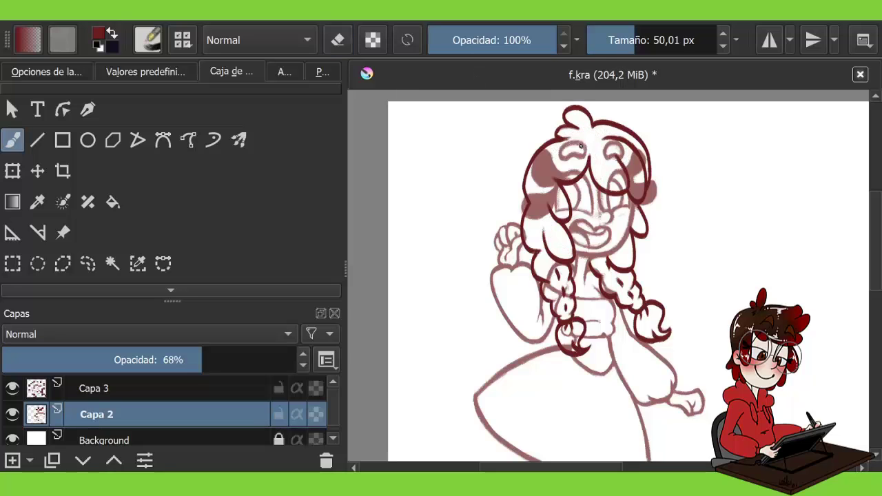
# Step: Erase the Capa 2 body and waist lines that run through the braids and their tufts
pyautogui.press('e')
pyautogui.click(140, 398)
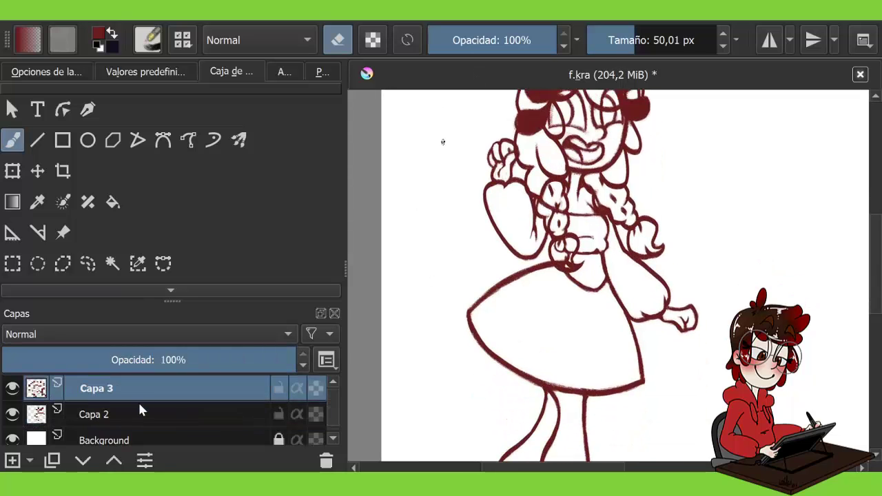
pyautogui.press('pagedown')
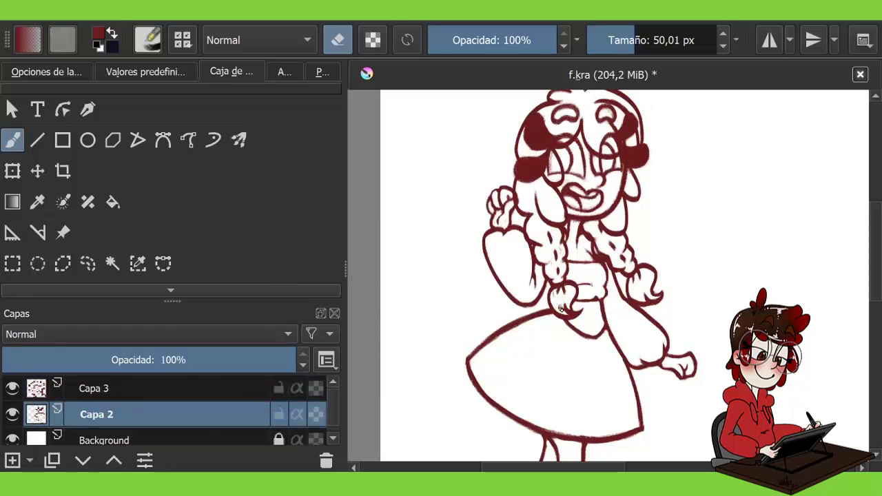
pyautogui.press('pageup')
pyautogui.press('pagedown')
# Step: Add a layer below the line art and fill a wide rectangle beside the character with light peach as a colour swatch
pyautogui.scroll(-2, 412, 217)
pyautogui.press('-')
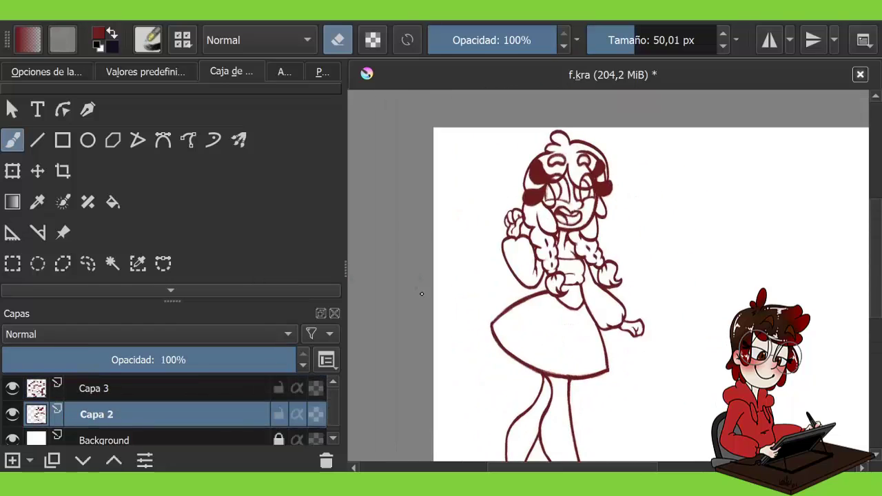
pyautogui.press('-')
pyautogui.press('Insert')
pyautogui.press('e')
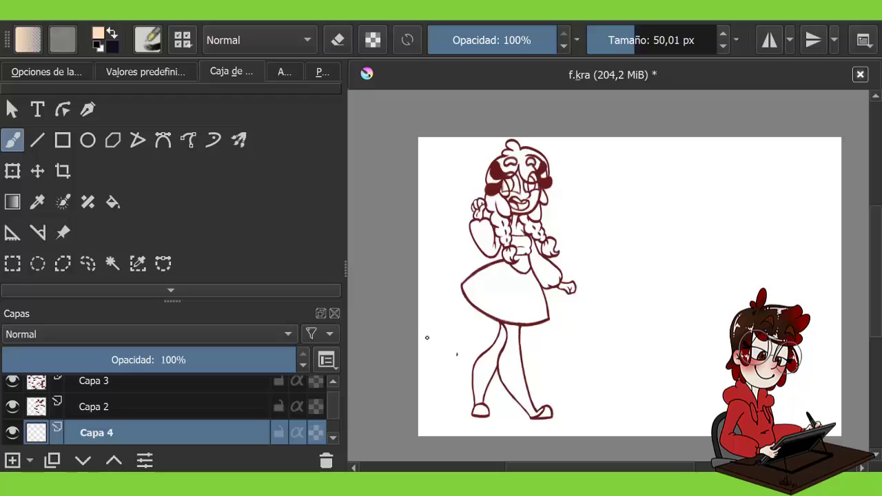
pyautogui.moveTo(591, 165)
pyautogui.mouseDown()
pyautogui.moveTo(594, 190)
pyautogui.moveTo(678, 197)
pyautogui.moveTo(717, 183)
pyautogui.mouseUp()
pyautogui.hotkey('ctrl', 'z')
pyautogui.hotkey('ctrl', 'r')
pyautogui.press('b')
pyautogui.moveTo(597, 159); pyautogui.dragTo(607, 181)
pyautogui.hotkey('shift', 'BackSpace')
pyautogui.hotkey('ctrl', 'shift', 'a')
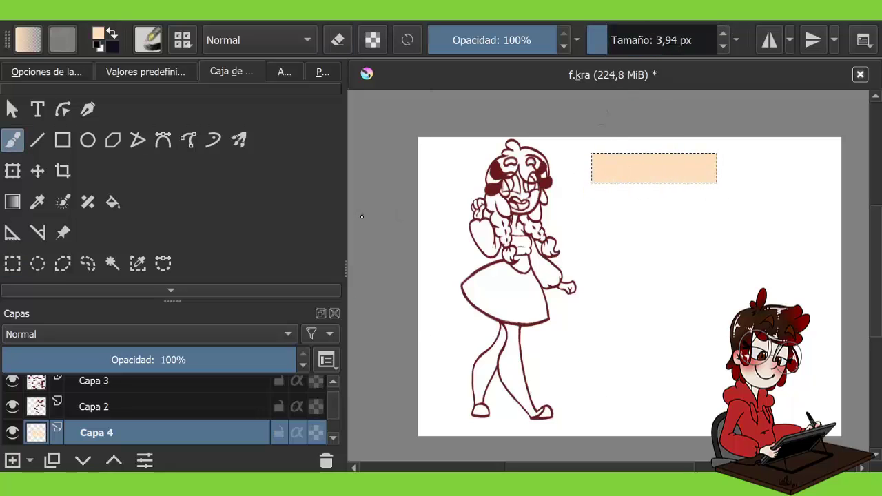
pyautogui.hotkey('ctrl', 'r')
pyautogui.press('b')
# Step: Add another layer for the base colours and paint the face, neck and both hands light peach
pyautogui.press('Insert')
pyautogui.press('+')
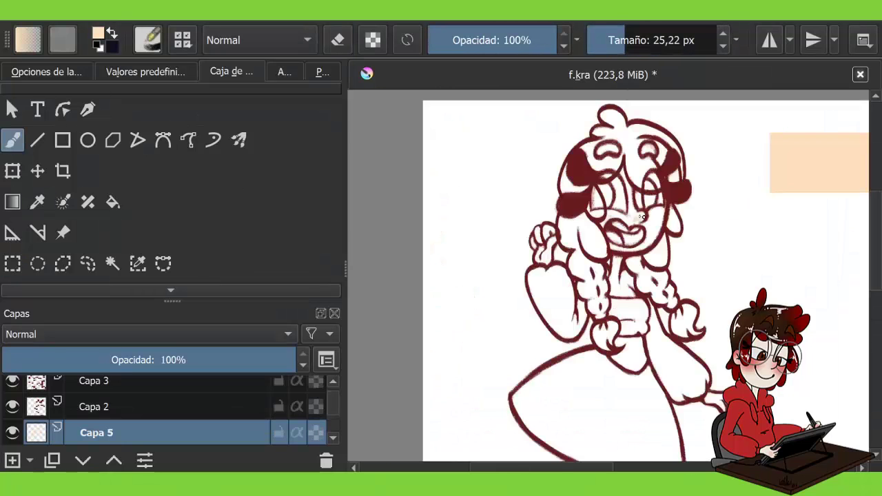
pyautogui.press(']')
pyautogui.press(']')
pyautogui.moveTo(620, 171)
pyautogui.mouseDown()
pyautogui.moveTo(630, 221)
pyautogui.moveTo(602, 224)
pyautogui.mouseUp()
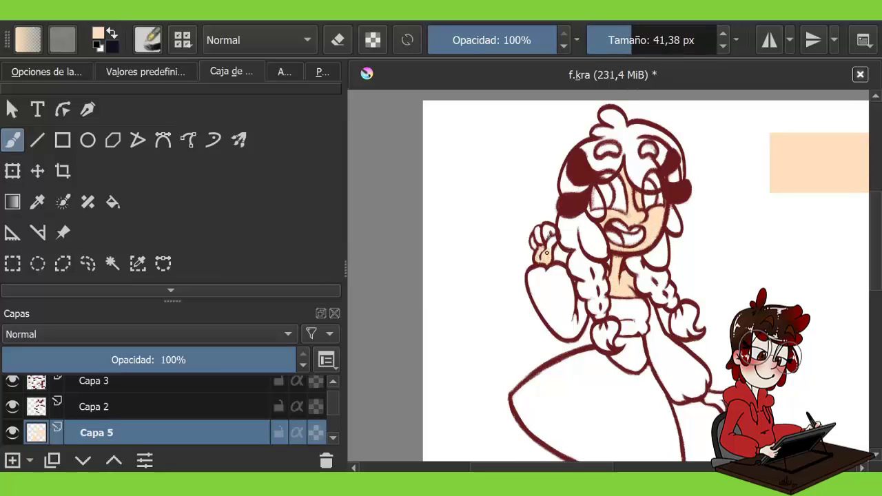
pyautogui.click(64, 387)
pyautogui.click(96, 433)
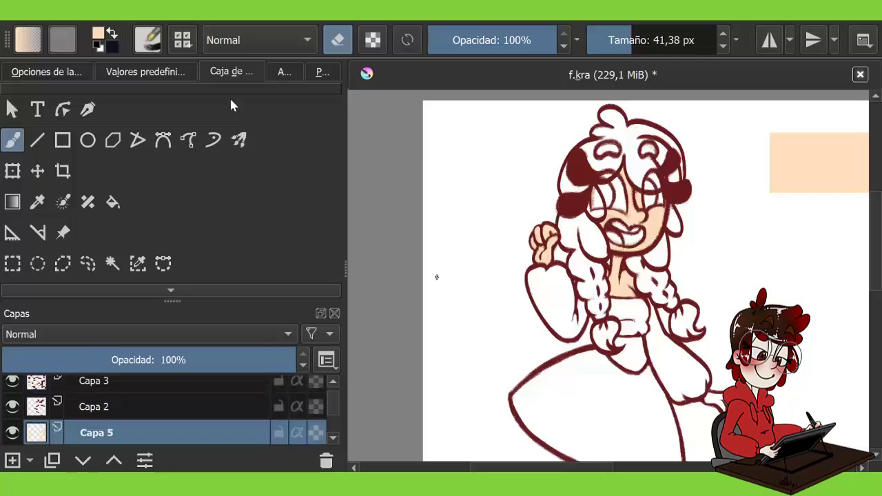
pyautogui.moveTo(714, 400)
pyautogui.mouseDown()
pyautogui.moveTo(685, 309)
pyautogui.moveTo(664, 136)
pyautogui.mouseUp()
# Step: Paint both legs light peach from the skirt hem to the shoes, using a large brush and a smaller one near the ankles
pyautogui.press(']')
pyautogui.press(']')
pyautogui.press(']')
pyautogui.press(']')
pyautogui.press(']')
pyautogui.press(']')
pyautogui.press(']')
pyautogui.moveTo(545, 228)
pyautogui.mouseDown()
pyautogui.moveTo(555, 293)
pyautogui.moveTo(597, 393)
pyautogui.mouseUp()
pyautogui.moveTo(530, 240)
pyautogui.mouseDown()
pyautogui.moveTo(525, 268)
pyautogui.moveTo(491, 315)
pyautogui.moveTo(523, 301)
pyautogui.moveTo(498, 372)
pyautogui.mouseUp()
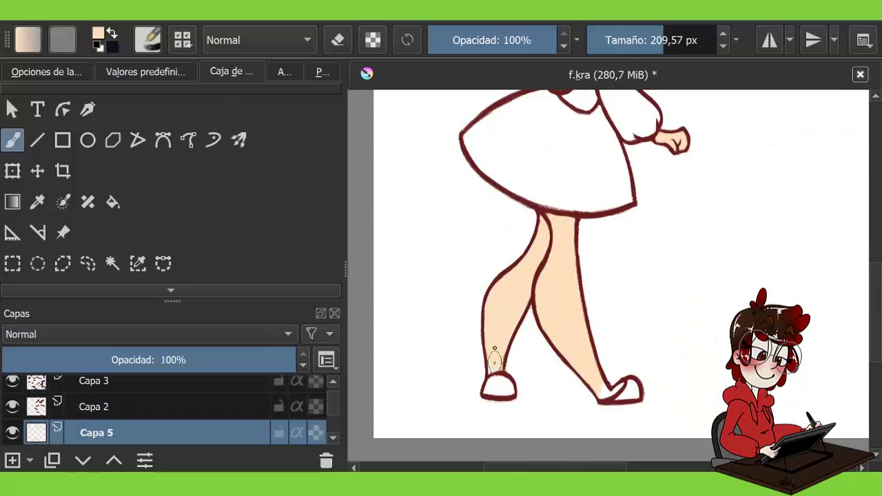
pyautogui.press('[')
pyautogui.press('[')
pyautogui.press('[')
pyautogui.press('[')
pyautogui.press('[')
pyautogui.press('[')
# Step: Lock the transparency of layer Capa 4 and paint a golden yellow diagonal stripe across the peach swatch
pyautogui.press('-')
pyautogui.press('-')
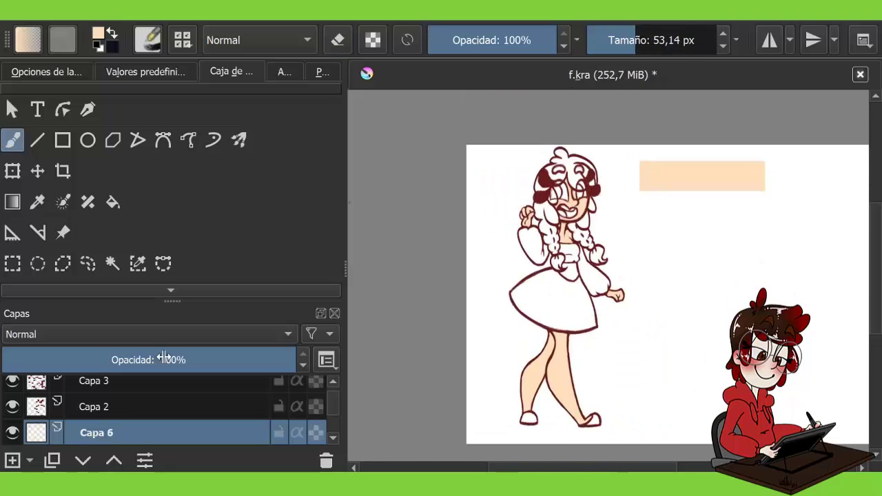
pyautogui.press('pagedown')
pyautogui.press('x')
pyautogui.press('l')
pyautogui.press('l')
pyautogui.press('l')
pyautogui.press('l')
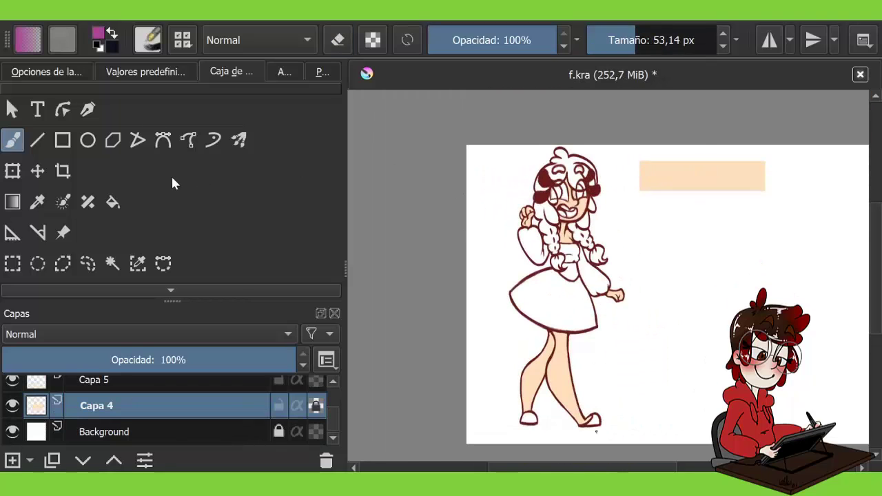
pyautogui.press('x')
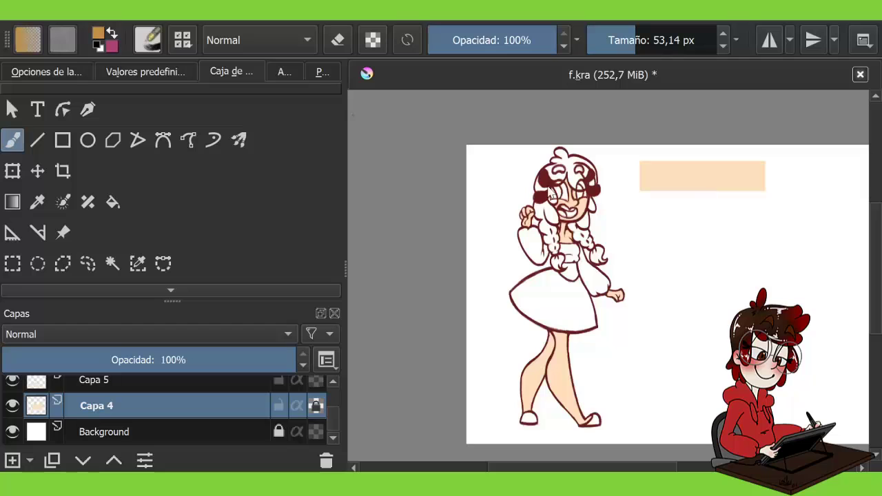
pyautogui.moveTo(657, 176); pyautogui.dragTo(675, 172)
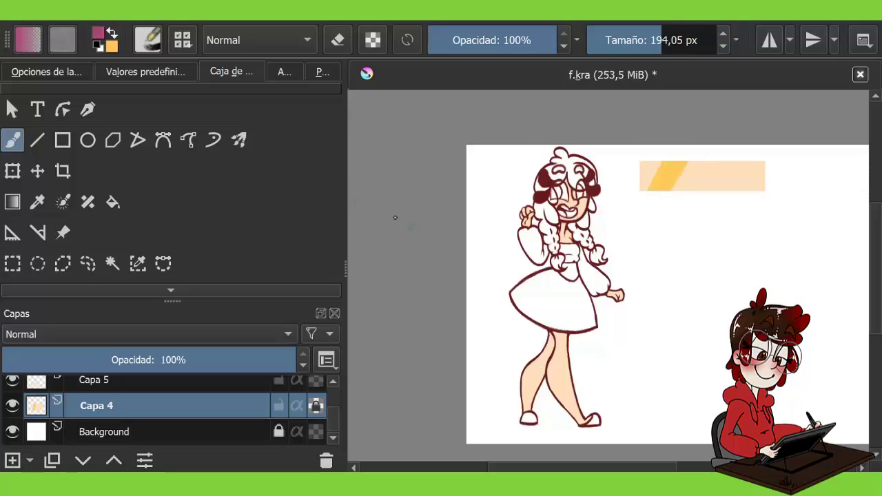
# Step: On layer Capa 5, paint the bangs and the hair around the head golden yellow
pyautogui.press('pageup')
pyautogui.press('+')
pyautogui.press('+')
pyautogui.moveTo(410, 195); pyautogui.dragTo(514, 354)
pyautogui.moveTo(544, 183)
pyautogui.mouseDown()
pyautogui.moveTo(580, 145)
pyautogui.moveTo(641, 200)
pyautogui.mouseUp()
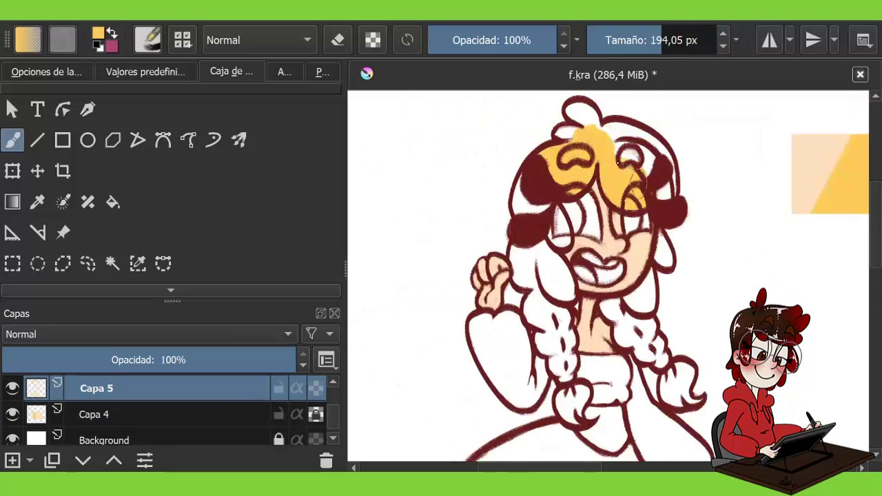
pyautogui.moveTo(637, 148); pyautogui.dragTo(652, 186)
pyautogui.moveTo(600, 138)
pyautogui.mouseDown()
pyautogui.moveTo(651, 142)
pyautogui.moveTo(612, 136)
pyautogui.moveTo(560, 228)
pyautogui.moveTo(531, 195)
pyautogui.moveTo(538, 246)
pyautogui.moveTo(567, 298)
pyautogui.moveTo(519, 267)
pyautogui.moveTo(591, 136)
pyautogui.moveTo(566, 138)
pyautogui.mouseUp()
# Step: Paint the side locks, both braids and their tufts golden yellow, and save the drawing
pyautogui.moveTo(651, 279)
pyautogui.mouseDown()
pyautogui.moveTo(632, 303)
pyautogui.moveTo(647, 302)
pyautogui.moveTo(629, 328)
pyautogui.moveTo(658, 369)
pyautogui.mouseUp()
pyautogui.press('[')
pyautogui.moveTo(610, 304); pyautogui.dragTo(650, 277)
pyautogui.moveTo(528, 298)
pyautogui.mouseDown()
pyautogui.moveTo(586, 313)
pyautogui.moveTo(565, 324)
pyautogui.moveTo(527, 308)
pyautogui.moveTo(551, 378)
pyautogui.mouseUp()
pyautogui.moveTo(553, 356); pyautogui.dragTo(550, 256)
pyautogui.scroll(2, 621, 338)
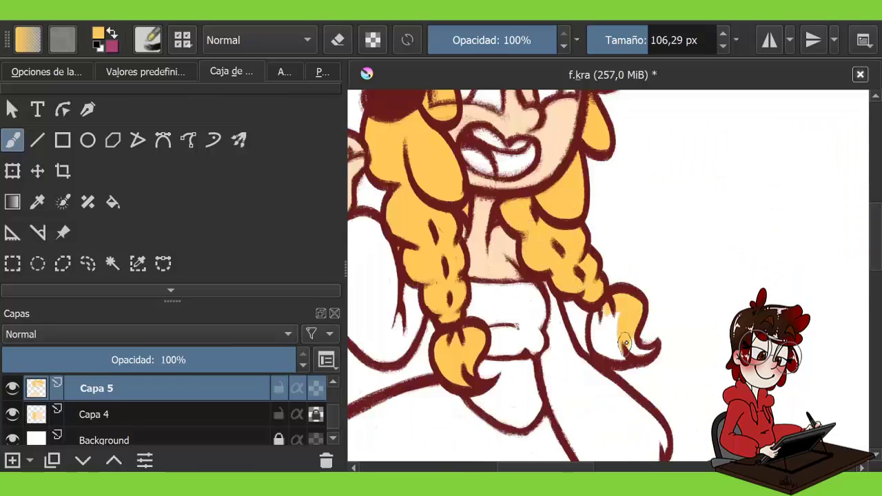
pyautogui.press('[')
pyautogui.press('[')
pyautogui.scroll(-5, 454, 254)
pyautogui.press('p')
pyautogui.hotkey('ctrl', 's')
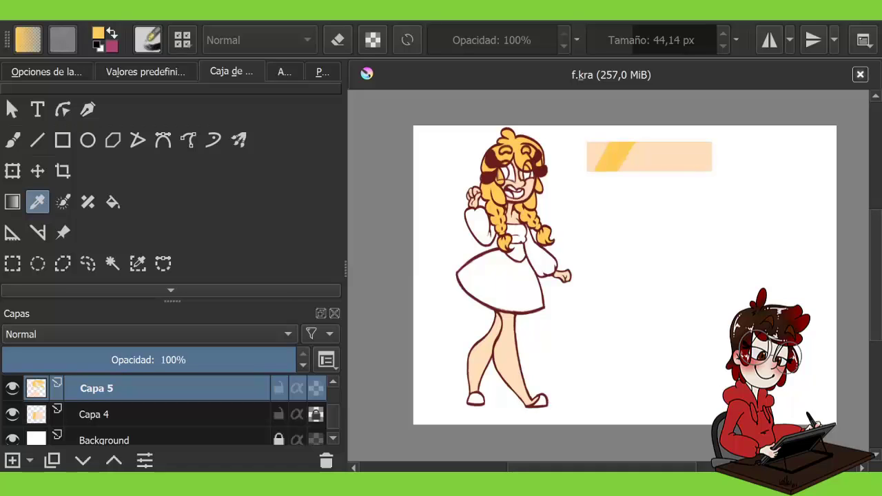
# Step: On layer Capa 4, add orange, purple, cream and green diagonal stripes to the colour swatch
pyautogui.press('b')
pyautogui.press('pagedown')
pyautogui.press(']')
pyautogui.press(']')
pyautogui.press(']')
pyautogui.click(641, 157)
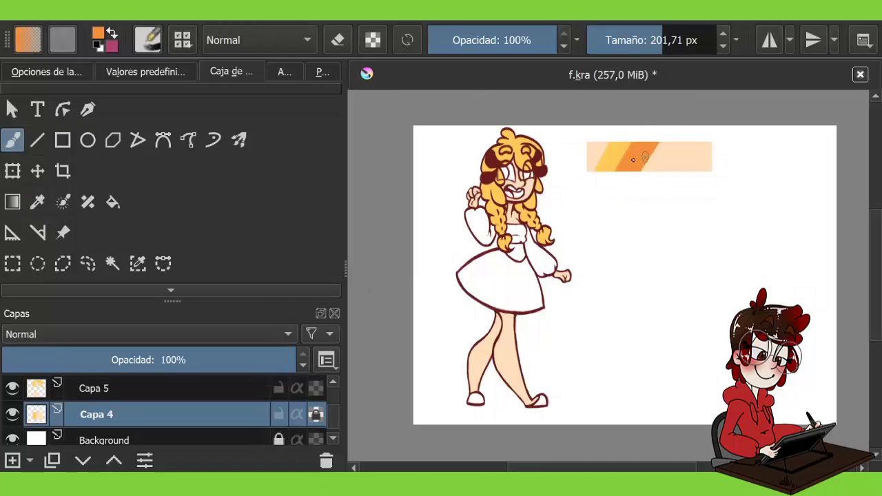
pyautogui.press('x')
pyautogui.moveTo(672, 143)
pyautogui.mouseDown()
pyautogui.moveTo(648, 170)
pyautogui.moveTo(701, 133)
pyautogui.mouseUp()
pyautogui.keyDown('ctrl'); pyautogui.click(516, 271); pyautogui.keyUp('ctrl')
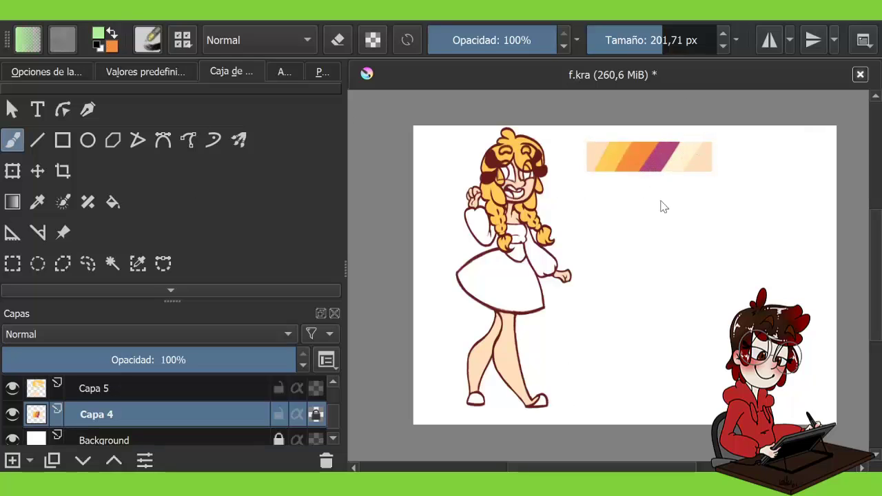
pyautogui.keyDown('ctrl'); pyautogui.click(463, 315); pyautogui.keyUp('ctrl')
# Step: On layer Capa 5, paint the flared skirt and its pointed waist purple, reducing the brush size for the edges
pyautogui.click(137, 400)
pyautogui.scroll(5, 611, 271)
pyautogui.moveTo(572, 248); pyautogui.dragTo(593, 331)
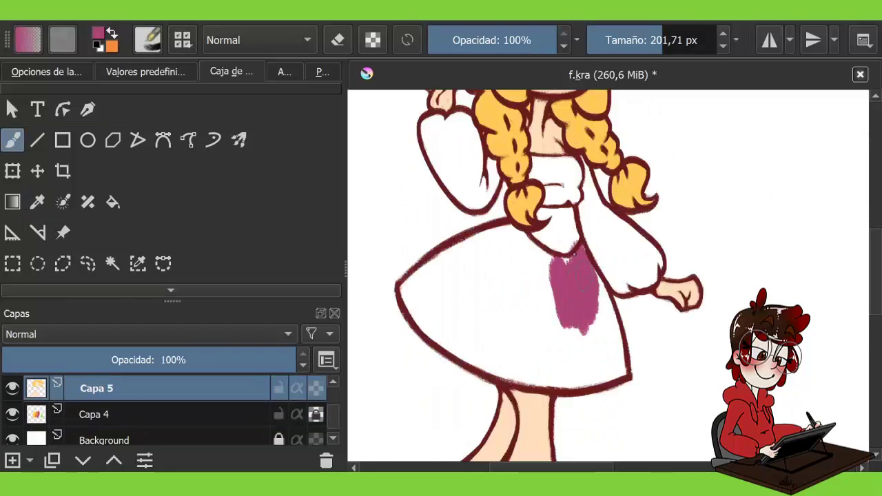
pyautogui.moveTo(551, 220); pyautogui.dragTo(524, 314)
pyautogui.press('[')
pyautogui.moveTo(593, 272); pyautogui.dragTo(624, 373)
pyautogui.moveTo(615, 338)
pyautogui.mouseDown()
pyautogui.moveTo(562, 372)
pyautogui.moveTo(503, 234)
pyautogui.moveTo(414, 290)
pyautogui.moveTo(492, 367)
pyautogui.moveTo(514, 262)
pyautogui.moveTo(431, 283)
pyautogui.mouseUp()
pyautogui.press('[')
pyautogui.press('[')
pyautogui.press('[')
pyautogui.press('[')
pyautogui.press('[')
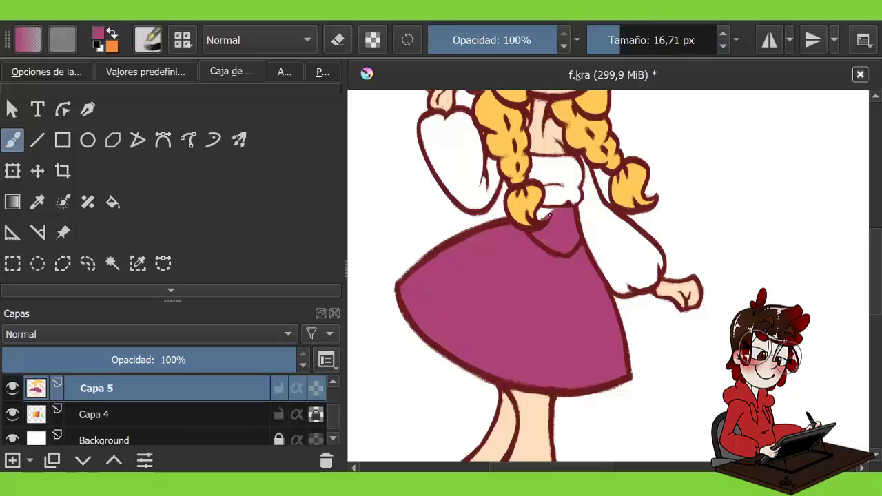
# Step: Paint the blouse and both puffy sleeves orange, and save the drawing
pyautogui.press(']')
pyautogui.press(']')
pyautogui.press('x')
pyautogui.moveTo(571, 201)
pyautogui.mouseDown()
pyautogui.moveTo(578, 172)
pyautogui.moveTo(656, 254)
pyautogui.moveTo(628, 286)
pyautogui.moveTo(603, 235)
pyautogui.moveTo(642, 262)
pyautogui.mouseUp()
pyautogui.press(']')
pyautogui.moveTo(457, 142)
pyautogui.mouseDown()
pyautogui.moveTo(496, 177)
pyautogui.moveTo(480, 174)
pyautogui.moveTo(453, 120)
pyautogui.moveTo(422, 126)
pyautogui.moveTo(487, 201)
pyautogui.moveTo(439, 137)
pyautogui.moveTo(464, 162)
pyautogui.mouseUp()
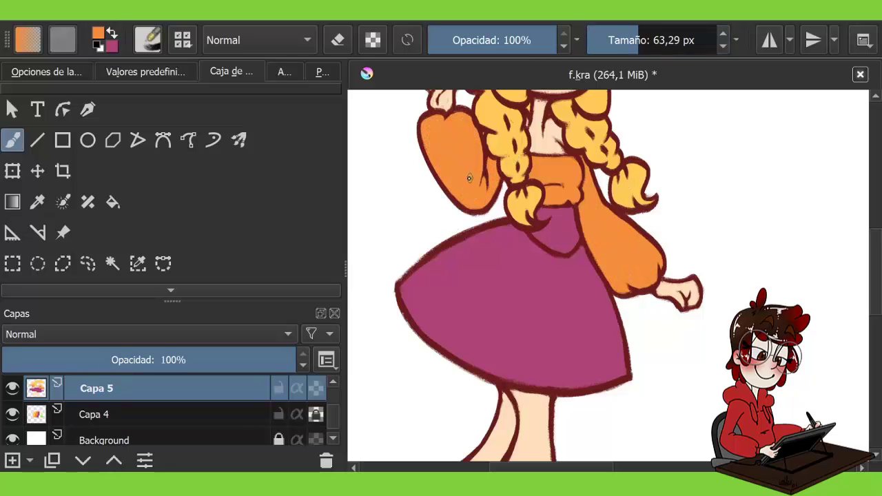
pyautogui.hotkey('ctrl', 's')
# Step: Sample the green from the colour swatch and paint both shoes with it
pyautogui.scroll(-3, 468, 189)
pyautogui.keyDown('ctrl'); pyautogui.click(768, 167); pyautogui.keyUp('ctrl')
pyautogui.scroll(4, 620, 374)
pyautogui.moveTo(614, 372); pyautogui.dragTo(627, 378)
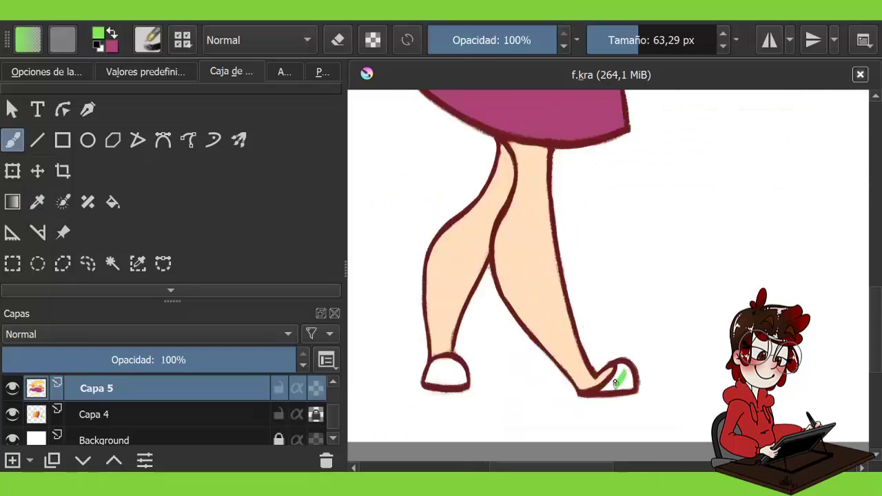
pyautogui.scroll(-2, 620, 374)
pyautogui.moveTo(531, 393)
pyautogui.mouseDown()
pyautogui.moveTo(545, 398)
pyautogui.moveTo(480, 444)
pyautogui.mouseUp()
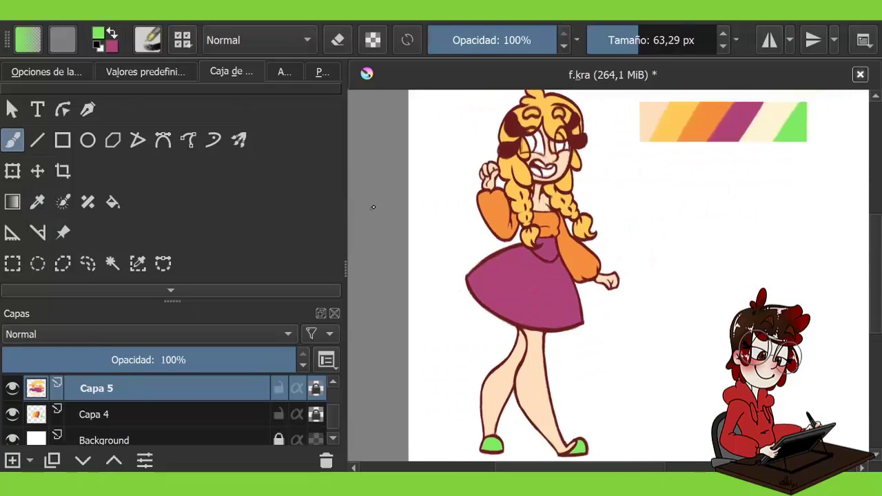
# Step: Try both shoes in the orange sampled from the colour swatch
pyautogui.keyDown('ctrl'); pyautogui.click(690, 121); pyautogui.keyUp('ctrl')
pyautogui.moveTo(576, 445); pyautogui.dragTo(582, 449)
pyautogui.moveTo(421, 319); pyautogui.dragTo(420, 305)
# Step: Sample the purple from the colour swatch and repaint both shoes with it
pyautogui.keyDown('ctrl'); pyautogui.click(724, 106); pyautogui.keyUp('ctrl')
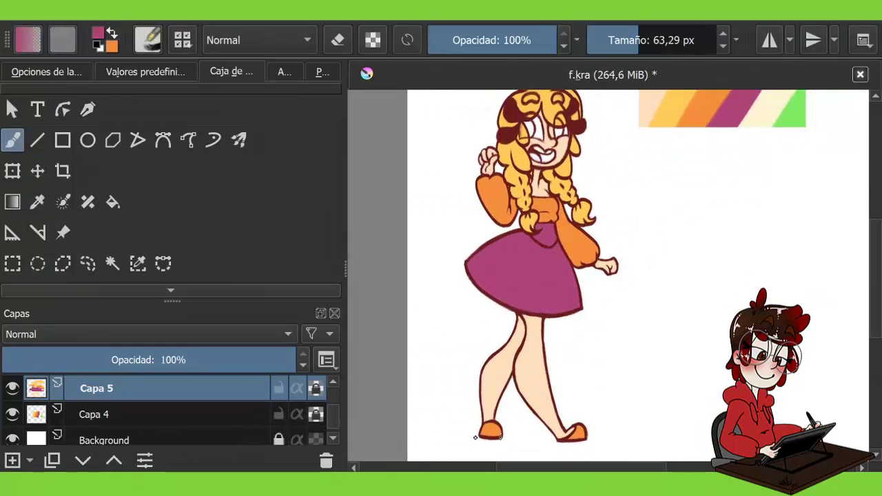
pyautogui.moveTo(485, 430); pyautogui.dragTo(496, 433)
pyautogui.scroll(-2, 425, 294)
pyautogui.scroll(4, 659, 223)
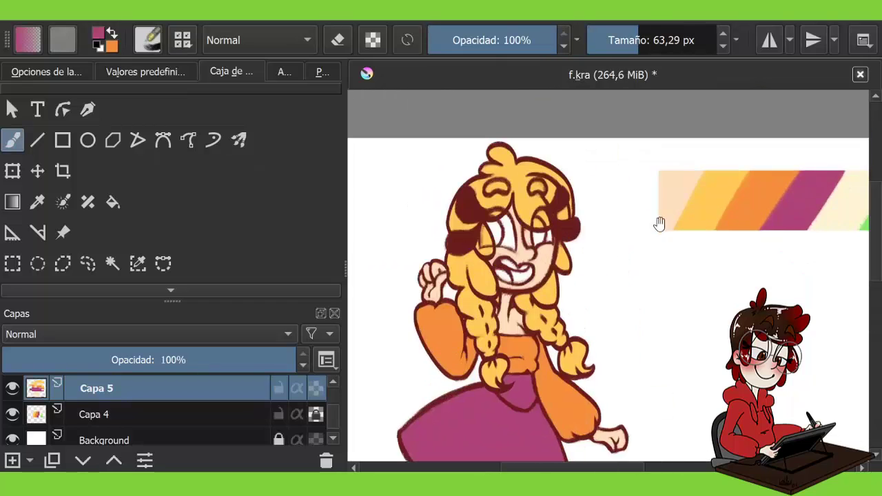
# Step: On layer Capa 4, select the swatch's rectangle, paint a dark red stripe at its green end, and clear the selection
pyautogui.press('pagedown')
pyautogui.hotkey('ctrl', 'r')
pyautogui.moveTo(533, 134); pyautogui.dragTo(822, 192)
pyautogui.press('b')
pyautogui.moveTo(779, 167)
pyautogui.mouseDown()
pyautogui.moveTo(782, 217)
pyautogui.moveTo(831, 115)
pyautogui.moveTo(752, 226)
pyautogui.moveTo(787, 159)
pyautogui.moveTo(761, 177)
pyautogui.mouseUp()
pyautogui.press('x')
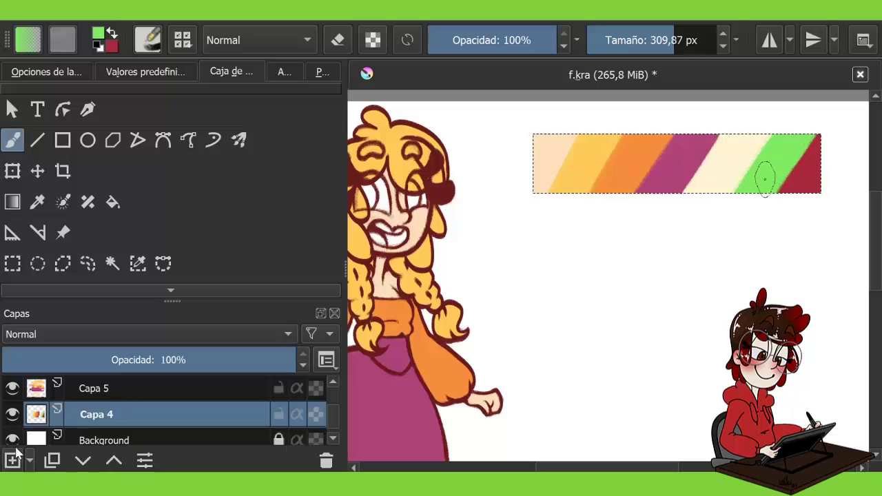
pyautogui.hotkey('ctrl', 'shift', 'a')
# Step: On layer Capa 5, paint the irises of both eyes green with a brush of about 44 px
pyautogui.press('pageup')
pyautogui.scroll(2, 412, 304)
pyautogui.moveTo(570, 200); pyautogui.dragTo(566, 227)
pyautogui.moveTo(628, 211); pyautogui.dragTo(629, 228)
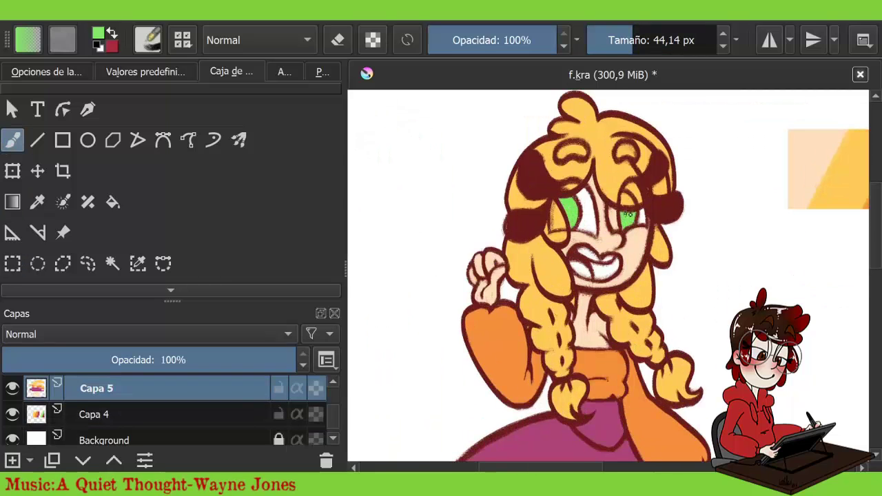
# Step: Paint the inside of the open mouth and the tongue with the swatch's dark red
pyautogui.scroll(-1, 571, 242)
pyautogui.scroll(2, 571, 242)
pyautogui.press('x')
pyautogui.moveTo(497, 273)
pyautogui.mouseDown()
pyautogui.moveTo(510, 290)
pyautogui.moveTo(551, 279)
pyautogui.mouseUp()
pyautogui.scroll(-2, 399, 250)
pyautogui.scroll(2, 412, 228)
pyautogui.scroll(-2, 506, 261)
pyautogui.scroll(2, 392, 304)
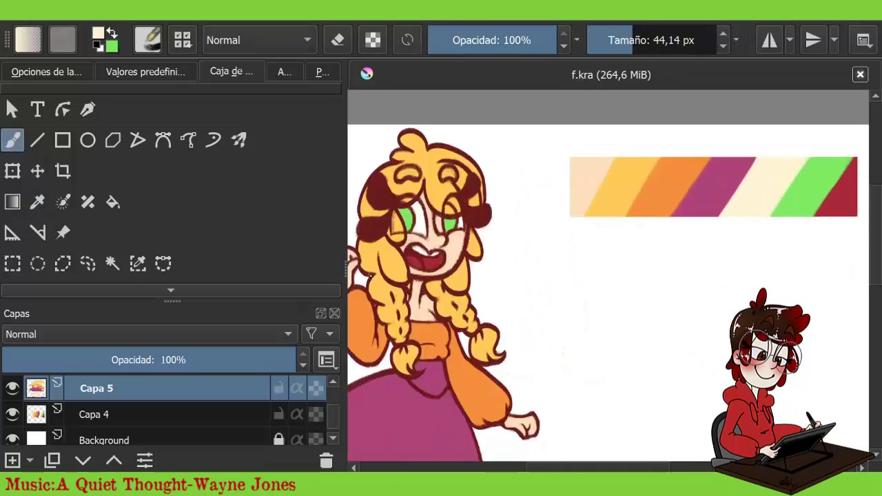
# Step: Paint the whites of both eyes and the teeth with the swatch's cream
pyautogui.scroll(1, 570, 215)
pyautogui.keyDown('ctrl'); pyautogui.click(569, 215); pyautogui.keyUp('ctrl')
pyautogui.scroll(-3, 562, 274)
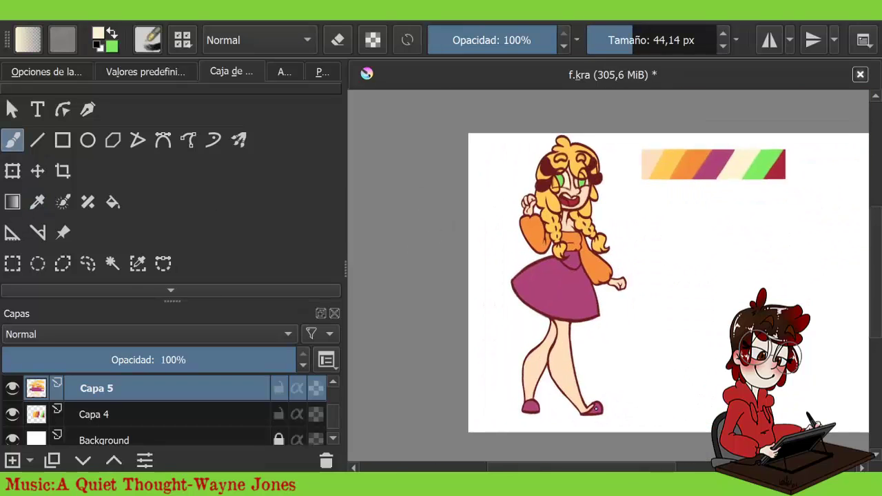
# Step: On a new layer, paint dark red blush on both cheeks and the raised hand with a textured brush at 72% opacity
pyautogui.click(12, 461)
pyautogui.scroll(3, 484, 189)
pyautogui.press('/')
pyautogui.scroll(2, 483, 190)
pyautogui.moveTo(579, 172); pyautogui.dragTo(617, 203)
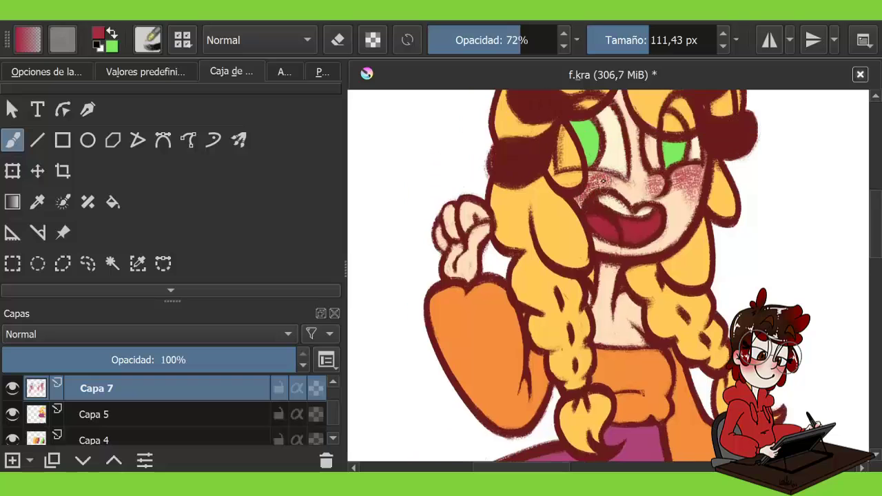
pyautogui.moveTo(672, 189); pyautogui.dragTo(700, 220)
pyautogui.moveTo(583, 214); pyautogui.dragTo(596, 233)
pyautogui.moveTo(465, 228); pyautogui.dragTo(486, 255)
# Step: Paint dark red shading on the lowered hand, the neckline and the knee, using brush sizes of about 50 px and 101 px
pyautogui.scroll(-5, 552, 275)
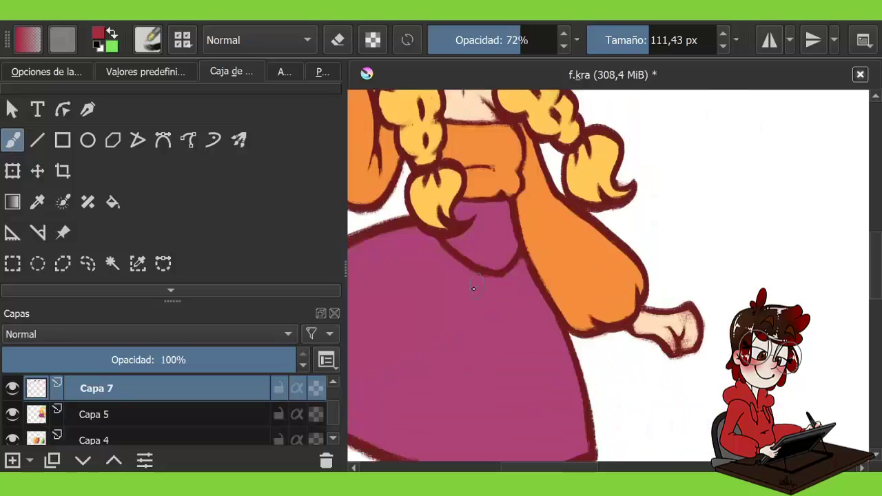
pyautogui.scroll(5, 551, 276)
pyautogui.press('[')
pyautogui.press('[')
pyautogui.press('[')
pyautogui.press('[')
pyautogui.scroll(-6, 652, 241)
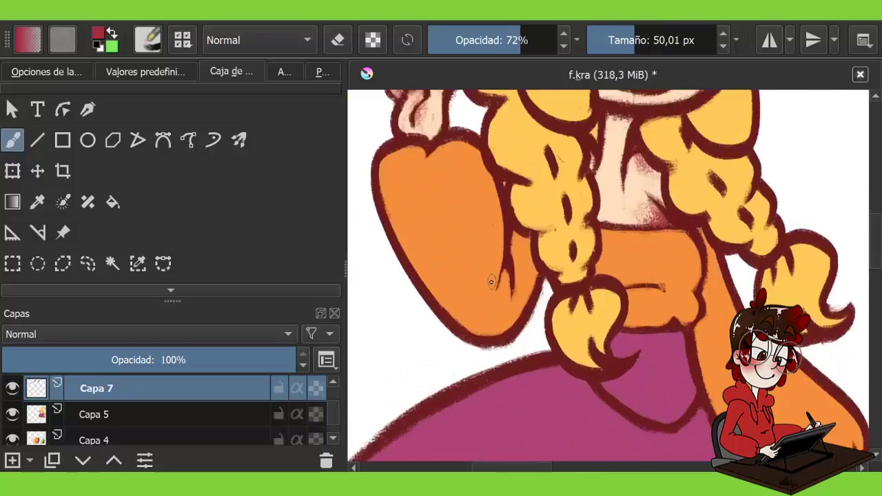
pyautogui.press(']')
pyautogui.press(']')
pyautogui.press(']')
pyautogui.moveTo(597, 255); pyautogui.dragTo(611, 279)
pyautogui.scroll(-3, 604, 276)
# Step: Smooth the red shading on the cheeks, hand, neckline and knee with a blending brush preset
pyautogui.click(145, 71)
pyautogui.scroll(-3, 246, 231)
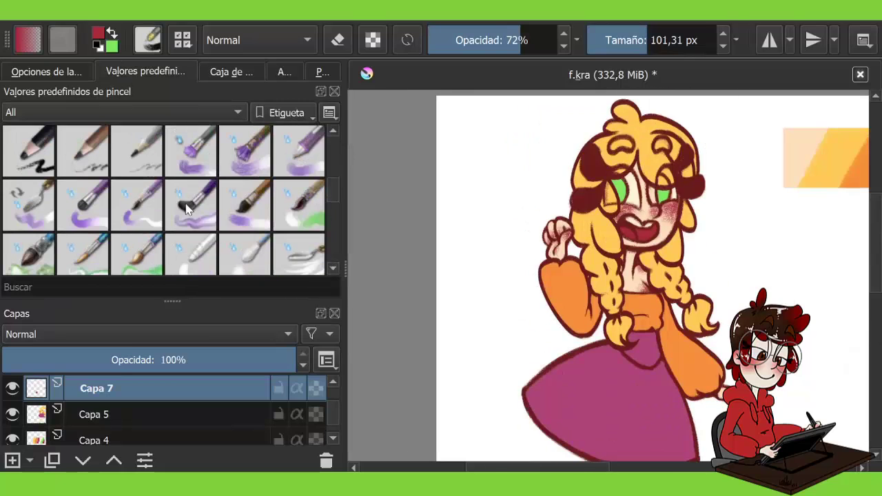
pyautogui.click(191, 254)
pyautogui.scroll(2, 643, 136)
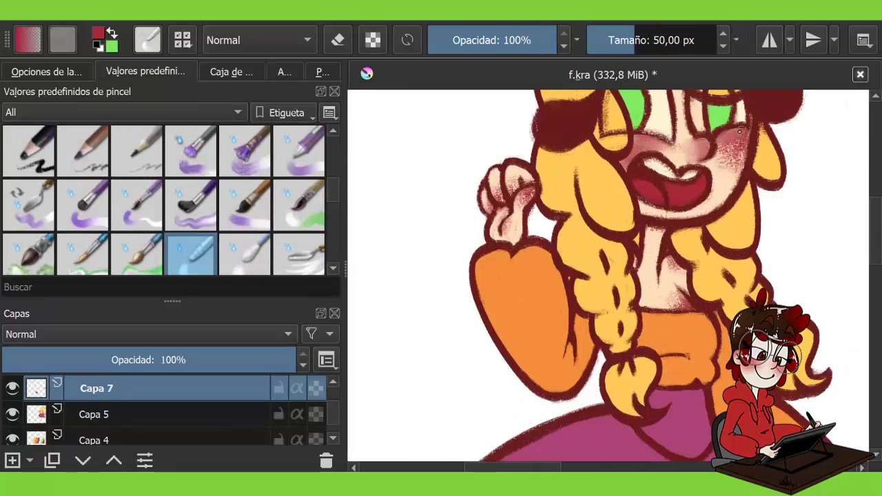
pyautogui.moveTo(740, 131); pyautogui.dragTo(715, 161)
pyautogui.moveTo(529, 193); pyautogui.dragTo(485, 196)
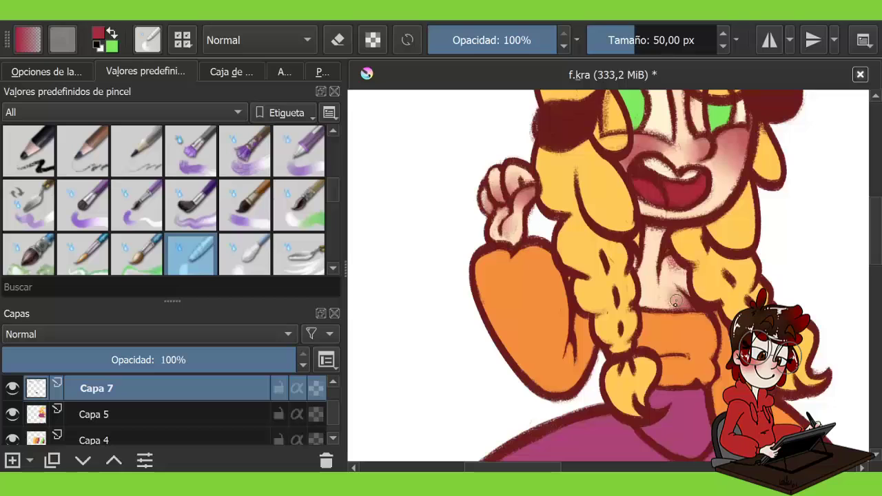
pyautogui.scroll(-3, 676, 301)
pyautogui.scroll(3, 600, 386)
pyautogui.scroll(2, 621, 303)
pyautogui.moveTo(627, 331)
pyautogui.mouseDown()
pyautogui.moveTo(616, 269)
pyautogui.moveTo(608, 300)
pyautogui.moveTo(622, 310)
pyautogui.mouseUp()
pyautogui.scroll(-6, 622, 309)
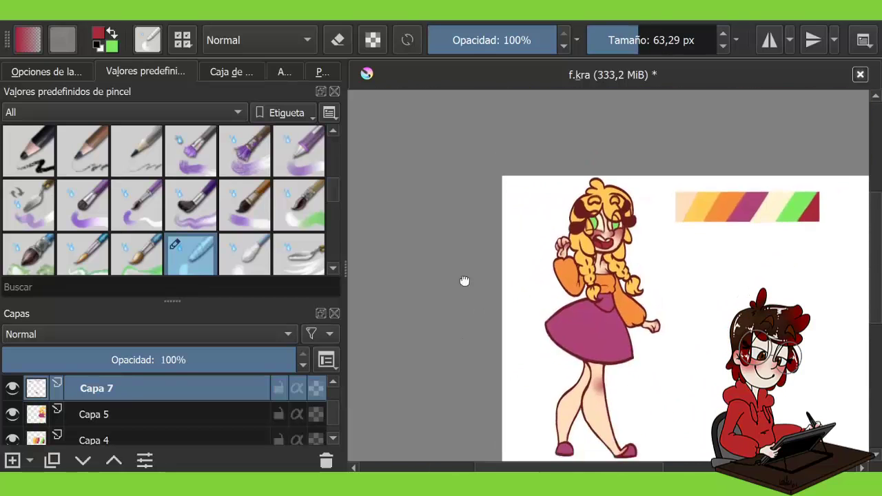
# Step: On layer Capa 2, recolour the line art black with a solid ink brush of about 202 px
pyautogui.moveTo(465, 280)
pyautogui.mouseDown()
pyautogui.moveTo(467, 255)
pyautogui.moveTo(371, 247)
pyautogui.mouseUp()
pyautogui.hotkey('ctrl', 'e')
pyautogui.press('d')
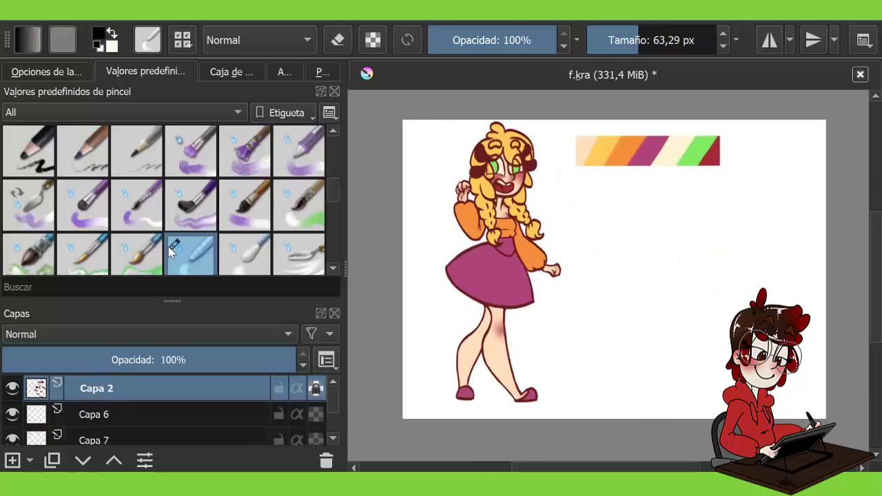
pyautogui.scroll(-3, 268, 144)
pyautogui.click(269, 145)
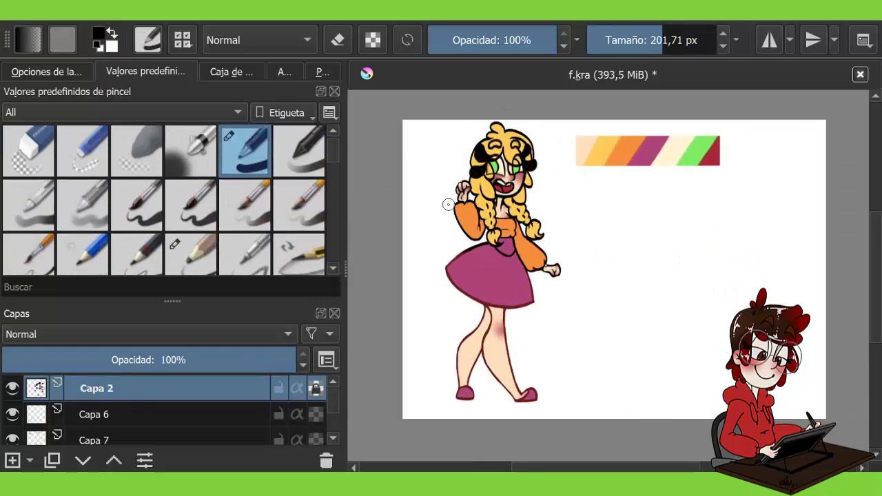
# Step: Merge the line art and shading layers down into layer Capa 5
pyautogui.hotkey('ctrl', 'e')
pyautogui.hotkey('ctrl', 'e')
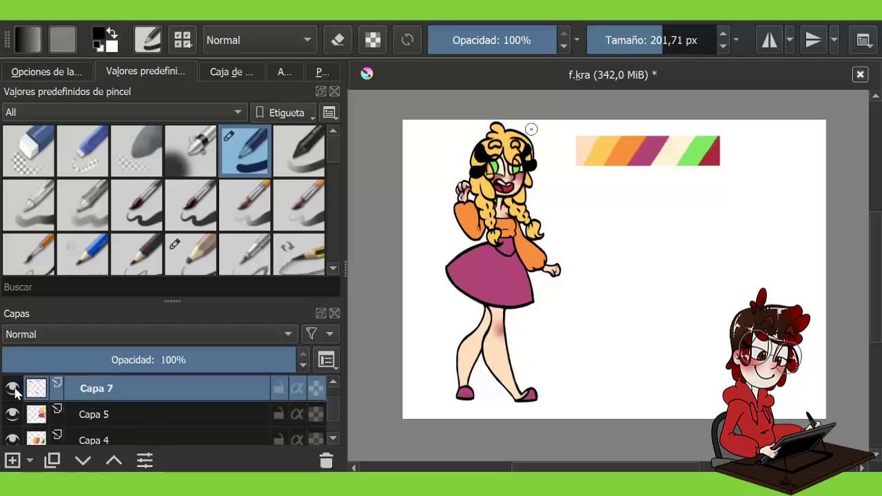
pyautogui.hotkey('ctrl', 'e')
# Step: Transform the merged figure, scaling it down slightly and placing it lower on the canvas
pyautogui.click(231, 72)
pyautogui.hotkey('ctrl', 't')
pyautogui.moveTo(419, 247); pyautogui.dragTo(414, 362)
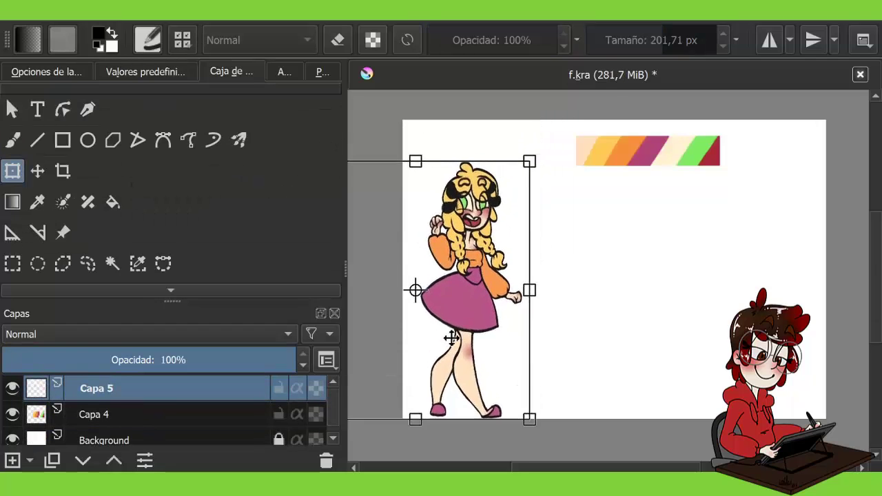
pyautogui.press('b')
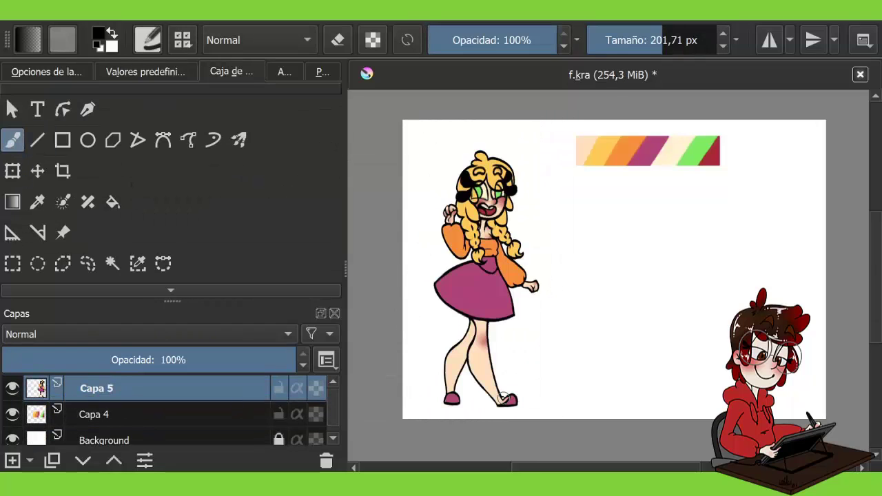
# Step: On a new layer beneath the swatch, paint a rough dark purple frame around the swatch, and merge the swatch into that layer
pyautogui.click(13, 461)
pyautogui.click(145, 72)
pyautogui.moveTo(609, 131)
pyautogui.mouseDown()
pyautogui.moveTo(586, 161)
pyautogui.moveTo(730, 152)
pyautogui.mouseUp()
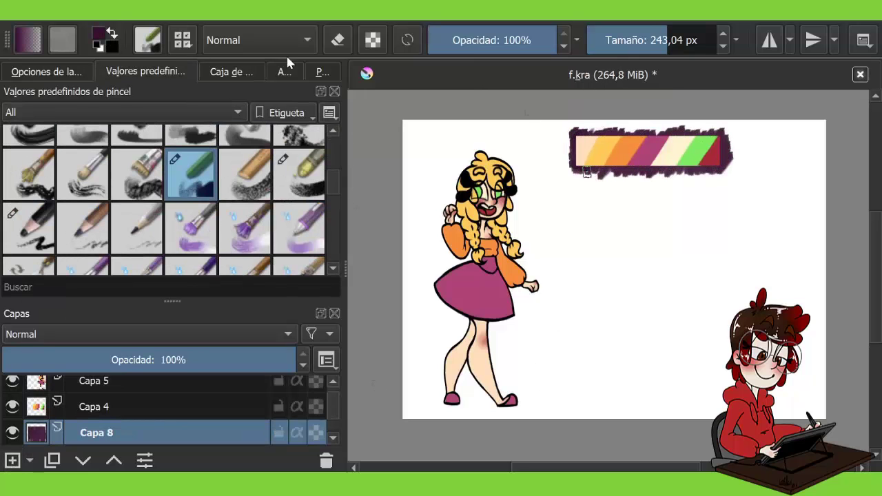
pyautogui.scroll(-2, 246, 200)
pyautogui.click(246, 207)
pyautogui.hotkey('ctrl', 'e')
# Step: Move the framed colour swatch into the upper right corner of the canvas
pyautogui.click(231, 71)
pyautogui.press('t')
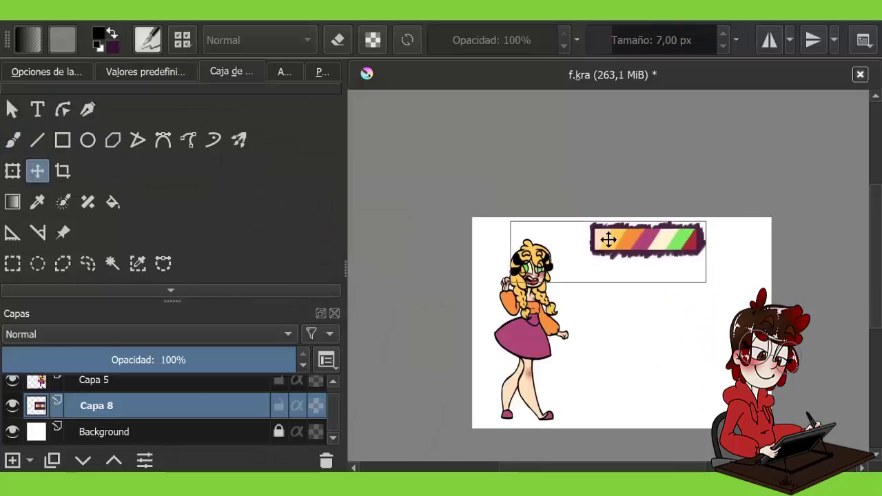
pyautogui.moveTo(608, 239); pyautogui.dragTo(663, 235)
pyautogui.press('b')
# Step: Draw seven black arrows below the swatch, one pointing up at each colour stripe, with a 31.5 px brush
pyautogui.scroll(5, 706, 271)
pyautogui.moveTo(599, 245); pyautogui.dragTo(600, 188)
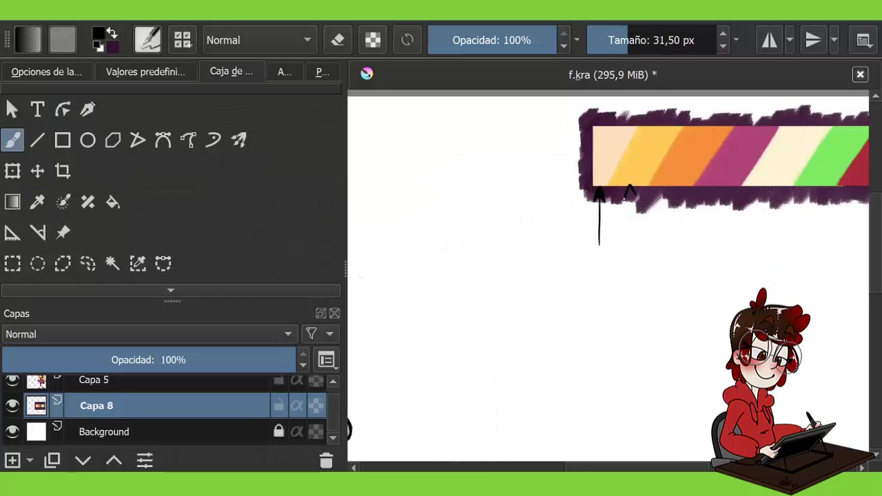
pyautogui.moveTo(771, 184); pyautogui.dragTo(773, 259)
pyautogui.scroll(-1, 689, 276)
pyautogui.hscroll(1, 690, 276)
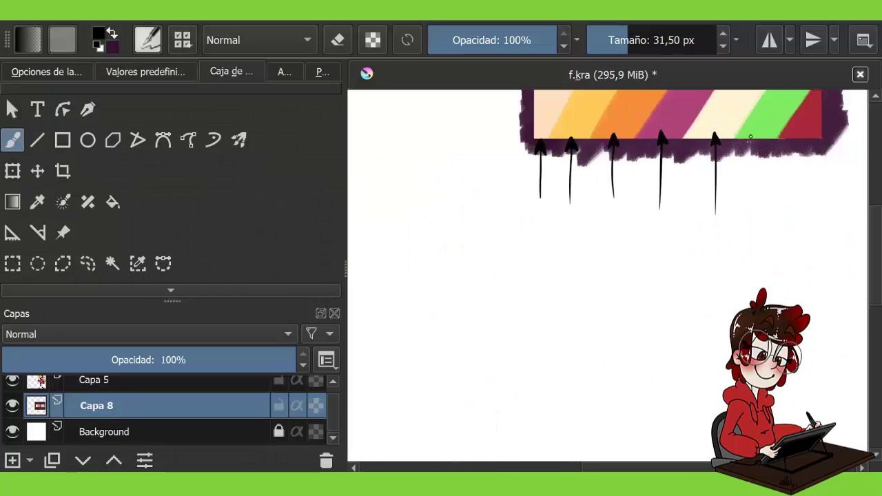
pyautogui.moveTo(757, 210); pyautogui.dragTo(758, 133)
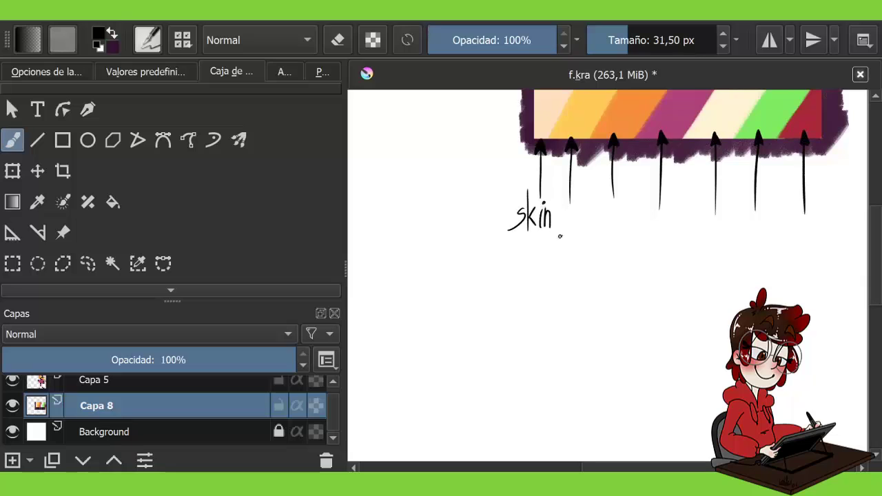
# Step: Handwrite the labels "skin", "hair" and "shirt" below the first three arrows
pyautogui.moveTo(618, 219); pyautogui.dragTo(623, 208)
pyautogui.moveTo(627, 186); pyautogui.dragTo(626, 221)
pyautogui.moveTo(620, 209); pyautogui.dragTo(631, 207)
pyautogui.scroll(1, 587, 245)
pyautogui.hscroll(1, 588, 245)
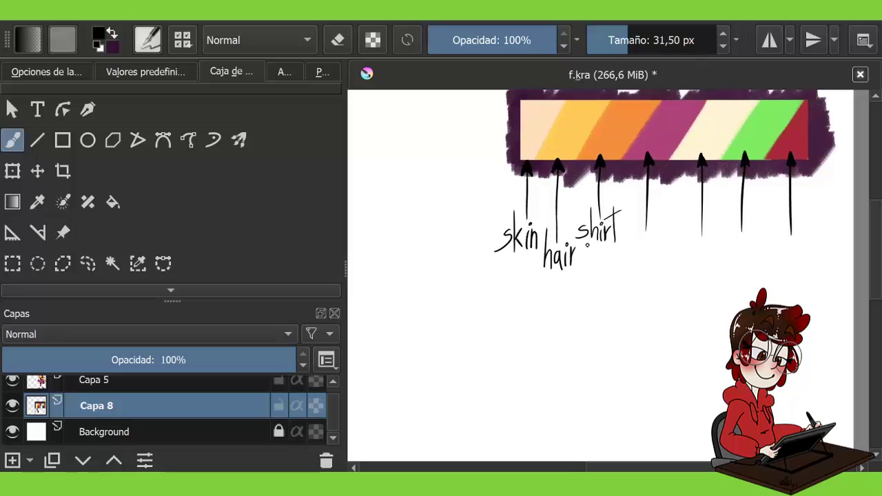
# Step: Handwrite the labels "skirt", "eyes 1", "eyes 2" and "flesh" below the remaining four arrows
pyautogui.scroll(1, 600, 269)
pyautogui.hscroll(1, 600, 269)
pyautogui.moveTo(661, 275); pyautogui.dragTo(670, 277)
pyautogui.moveTo(674, 270)
pyautogui.mouseDown()
pyautogui.moveTo(667, 311)
pyautogui.moveTo(699, 279)
pyautogui.mouseUp()
pyautogui.moveTo(691, 288); pyautogui.dragTo(692, 310)
pyautogui.moveTo(717, 266); pyautogui.dragTo(713, 273)
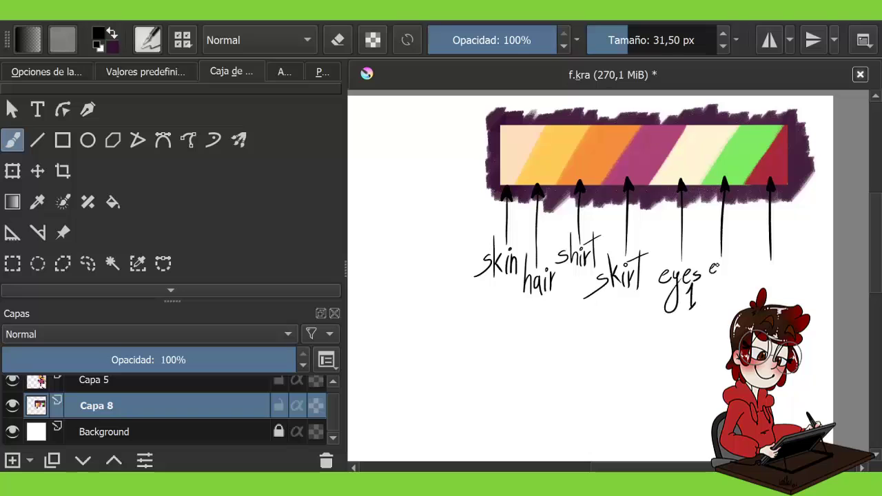
pyautogui.moveTo(781, 273); pyautogui.dragTo(776, 286)
pyautogui.moveTo(786, 268); pyautogui.dragTo(793, 286)
pyautogui.scroll(-2, 484, 250)
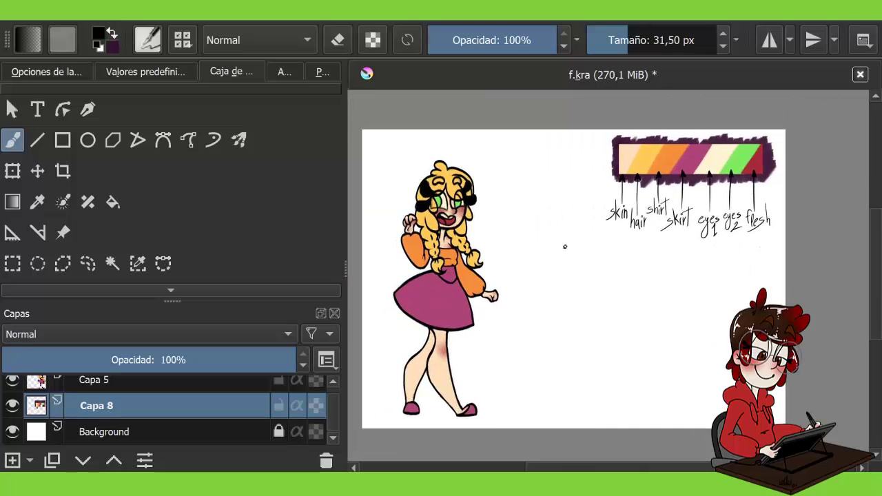
# Step: Handwrite "Name:" with the character's full name below the swatch labels
pyautogui.scroll(2, 565, 246)
pyautogui.scroll(-3, 565, 246)
pyautogui.scroll(4, 565, 246)
pyautogui.moveTo(568, 263); pyautogui.dragTo(583, 219)
pyautogui.moveTo(593, 249); pyautogui.dragTo(594, 262)
pyautogui.click(599, 249)
pyautogui.click(599, 258)
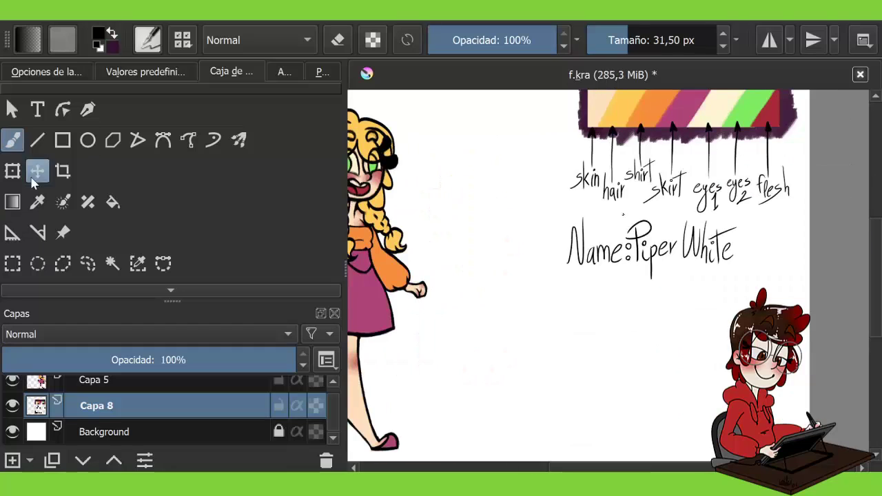
# Step: Reposition the name's first letter, add an arrow with the nickname, and handwrite "Age: 16" on the line below
pyautogui.click(87, 263)
pyautogui.moveTo(624, 214); pyautogui.dragTo(622, 219)
pyautogui.hotkey('ctrl', 't')
pyautogui.press('Delete')
pyautogui.hotkey('ctrl', 'r')
pyautogui.press('b')
pyautogui.hotkey('ctrl', 'z')
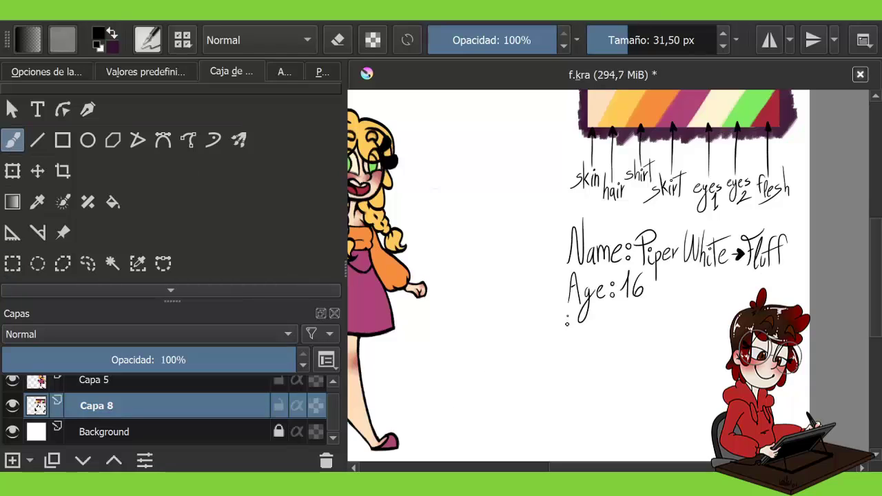
# Step: Handwrite the lines "height: 4'11 feets → 150 cm" and "weight: 53kgs" below the age
pyautogui.moveTo(609, 312); pyautogui.dragTo(615, 347)
pyautogui.moveTo(620, 312); pyautogui.dragTo(622, 344)
pyautogui.moveTo(614, 323); pyautogui.dragTo(625, 322)
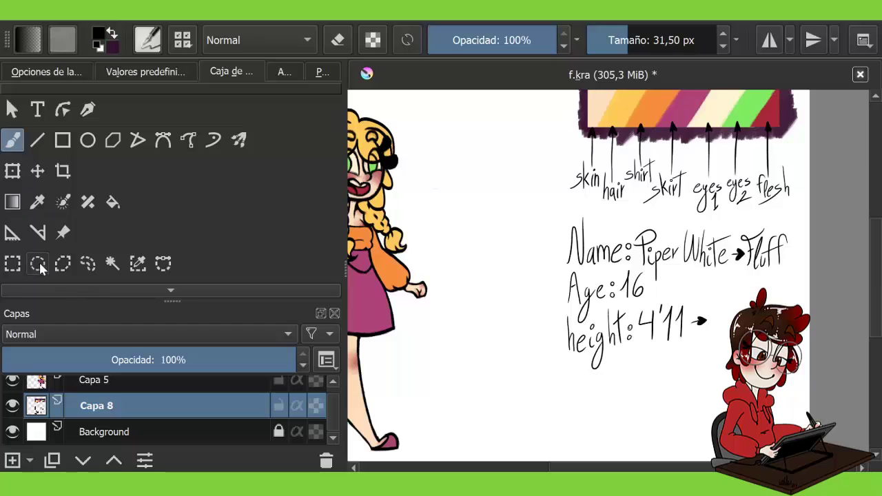
pyautogui.moveTo(692, 314); pyautogui.dragTo(688, 337)
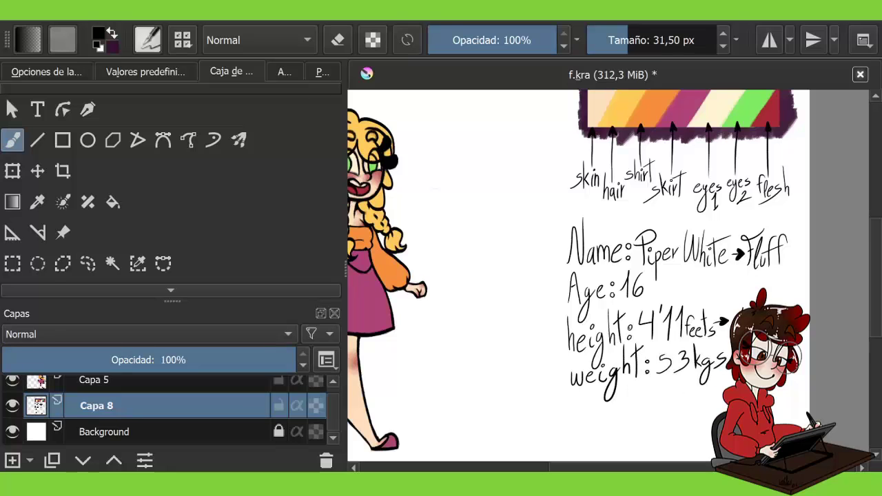
# Step: Outline the height line with a freehand selection and move it down, just above the weight line
pyautogui.scroll(-2, 566, 331)
pyautogui.hotkey('ctrl', 'shift', 'r')
pyautogui.hotkey('ctrl', 't')
pyautogui.press('Escape')
pyautogui.moveTo(548, 252); pyautogui.dragTo(552, 335)
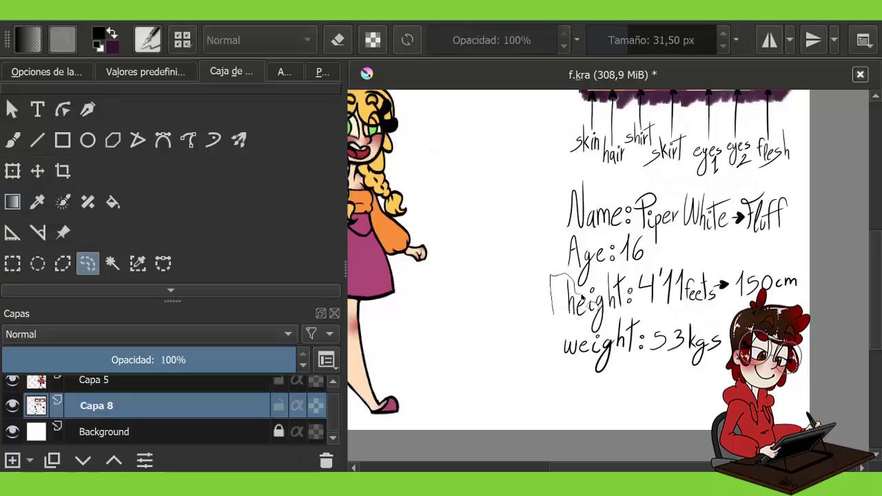
pyautogui.hotkey('ctrl', 't')
pyautogui.moveTo(567, 289)
pyautogui.mouseDown()
pyautogui.moveTo(557, 292)
pyautogui.moveTo(593, 284)
pyautogui.moveTo(558, 261)
pyautogui.moveTo(596, 262)
pyautogui.mouseUp()
pyautogui.press('b')
# Step: Move the name and age lines closer to the height line, and shift the whole text block up and to the right
pyautogui.hotkey('ctrl', 'shift', 'r')
pyautogui.hotkey('ctrl', 't')
pyautogui.press('b')
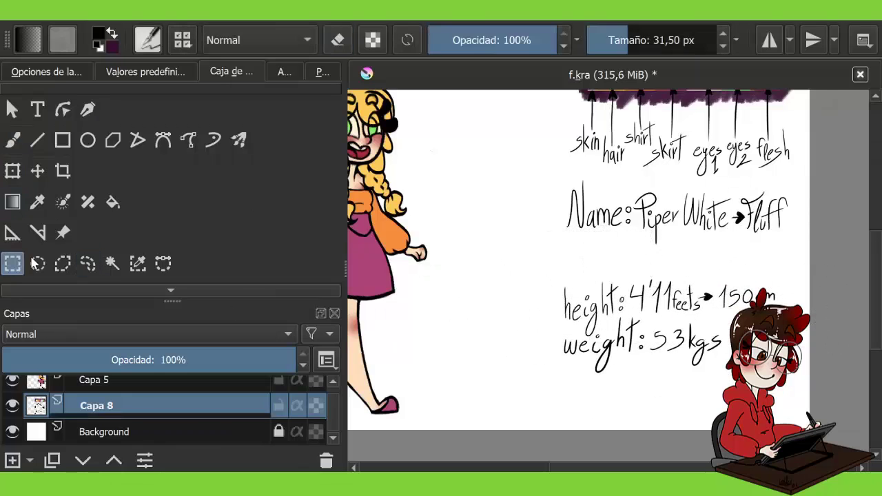
pyautogui.hotkey('ctrl', 'r')
pyautogui.moveTo(551, 180)
pyautogui.mouseDown()
pyautogui.moveTo(708, 248)
pyautogui.moveTo(823, 240)
pyautogui.mouseUp()
pyautogui.click(38, 263)
pyautogui.hotkey('ctrl', 't')
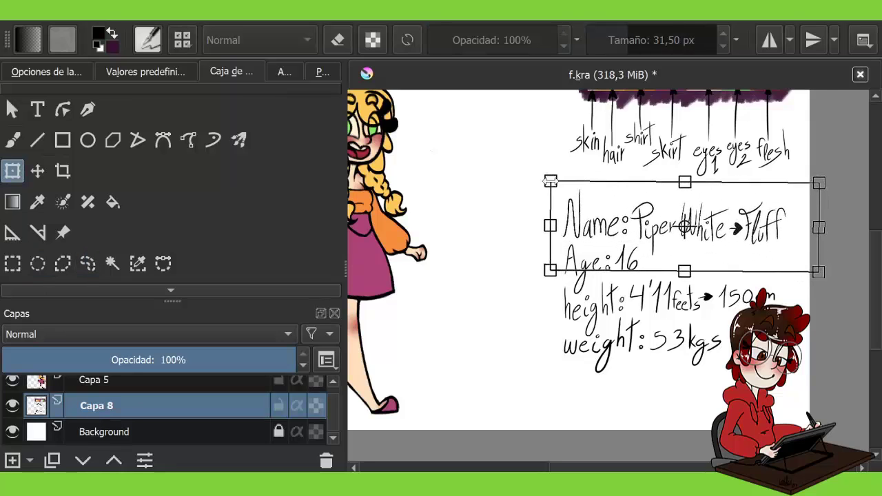
pyautogui.hotkey('ctrl', 'z')
pyautogui.press('b')
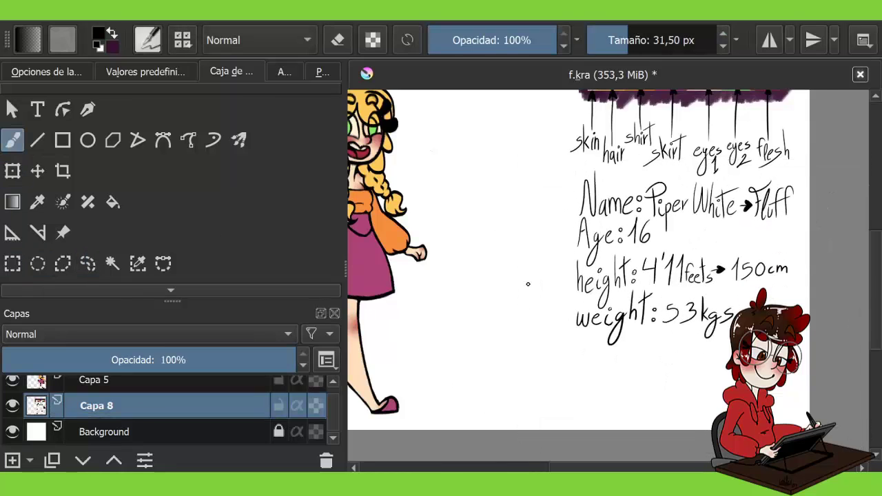
# Step: Handwrite "Human" with a small heart and a "Boyfriend:" line with his name above a solid black scribble
pyautogui.moveTo(615, 356); pyautogui.dragTo(640, 364)
pyautogui.moveTo(644, 348); pyautogui.dragTo(663, 343)
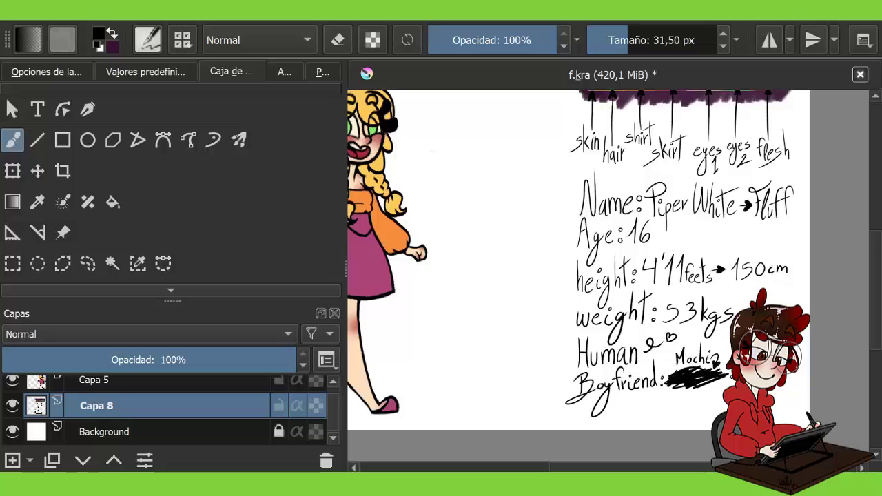
# Step: Handwrite another name after the scribble on the boyfriend line, and shrink the details text block, moving it up and to the right
pyautogui.scroll(-3, 580, 262)
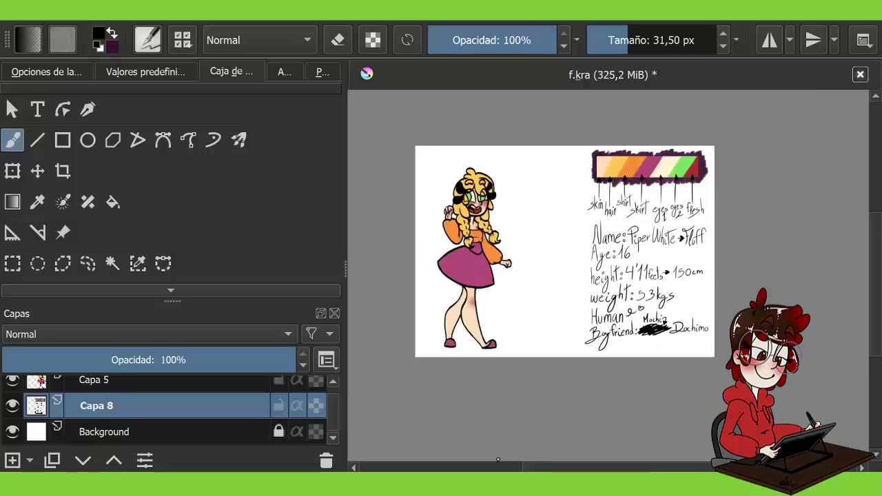
pyautogui.scroll(1, 571, 366)
pyautogui.click(87, 264)
pyautogui.moveTo(692, 422); pyautogui.dragTo(689, 435)
pyautogui.hotkey('ctrl', 't')
pyautogui.press('Return')
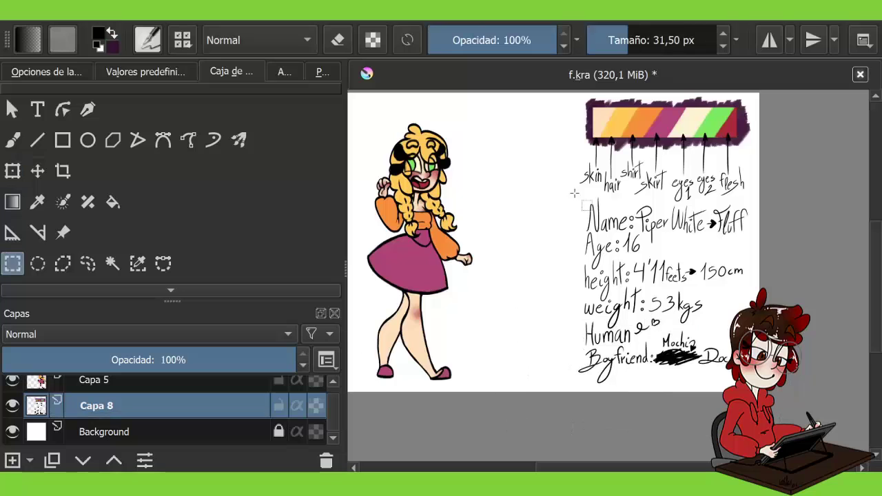
pyautogui.hotkey('ctrl', 'shift', 'a')
pyautogui.hotkey('ctrl', 't')
pyautogui.moveTo(572, 261)
pyautogui.mouseDown()
pyautogui.moveTo(577, 250)
pyautogui.moveTo(594, 256)
pyautogui.mouseUp()
pyautogui.press('b')
pyautogui.hotkey('ctrl', 'r')
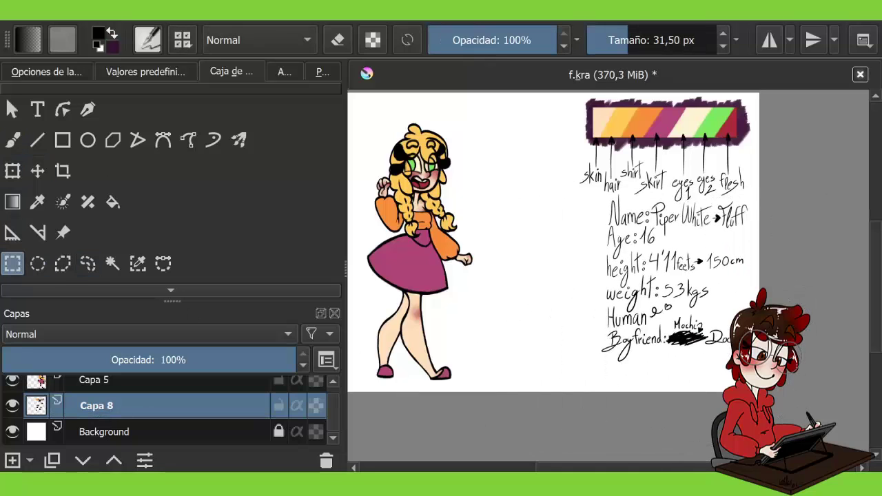
# Step: Handwrite an underlined "Alive" with accent strokes below the boyfriend line, and an underlined "Colors" with an arrow pointing to the palette
pyautogui.press('b')
pyautogui.moveTo(628, 380); pyautogui.dragTo(641, 379)
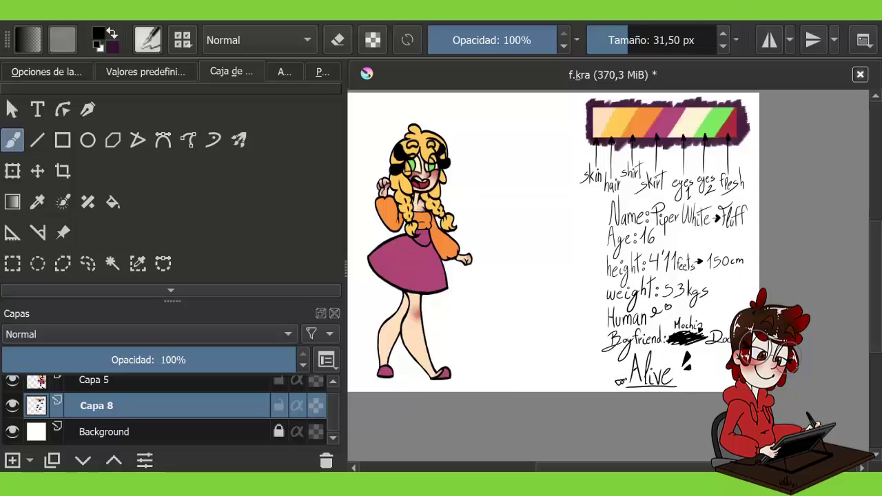
pyautogui.moveTo(530, 110)
pyautogui.mouseDown()
pyautogui.moveTo(528, 138)
pyautogui.moveTo(563, 127)
pyautogui.moveTo(575, 133)
pyautogui.mouseUp()
pyautogui.moveTo(492, 92); pyautogui.dragTo(523, 108)
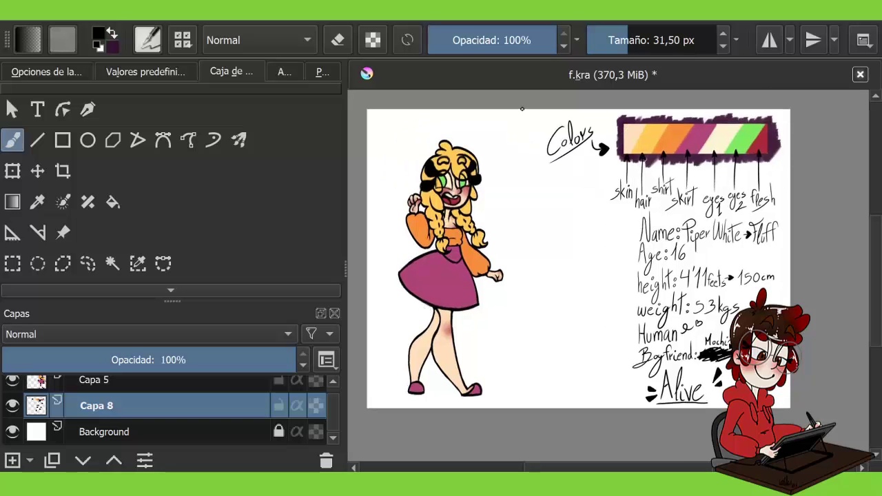
# Step: Outline the details text block from the name line to "Alive" with a freehand selection and move it slightly up and to the left
pyautogui.hotkey('ctrl', 'r')
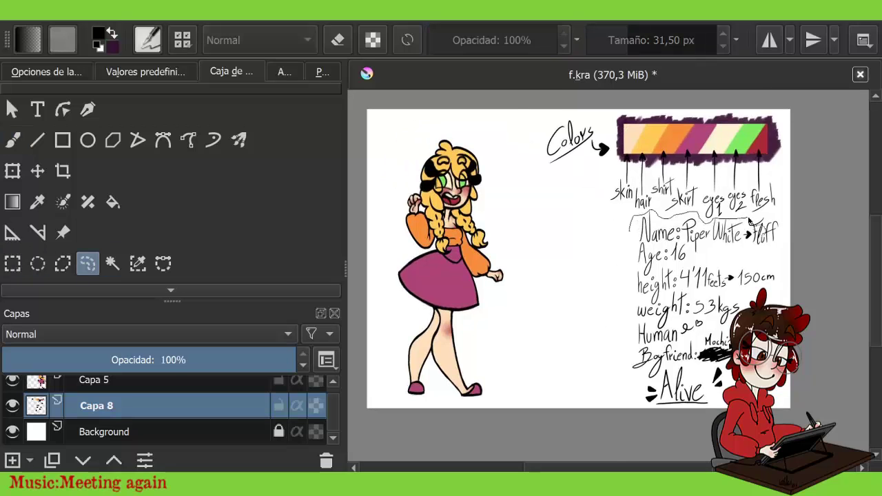
pyautogui.hotkey('ctrl', 't')
pyautogui.moveTo(535, 228); pyautogui.dragTo(544, 270)
pyautogui.hotkey('ctrl', 'z')
pyautogui.hotkey('ctrl', 'z')
pyautogui.hotkey('ctrl', 'shift', 'z')
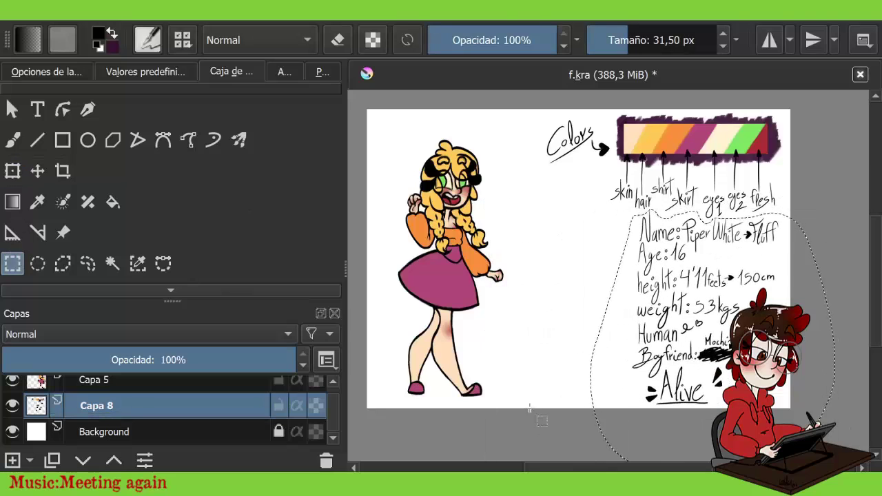
pyautogui.moveTo(511, 142)
pyautogui.mouseDown()
pyautogui.moveTo(649, 215)
pyautogui.moveTo(511, 96)
pyautogui.mouseUp()
pyautogui.hotkey('ctrl', 't')
pyautogui.moveTo(606, 172); pyautogui.dragTo(530, 164)
pyautogui.press('Return')
pyautogui.moveTo(685, 335); pyautogui.dragTo(670, 322)
pyautogui.press('Return')
# Step: Shrink the palette with its labels and "Colors" heading into the upper right corner, and move the details text up beneath it
pyautogui.moveTo(532, 111); pyautogui.dragTo(689, 193)
pyautogui.hotkey('ctrl', 't')
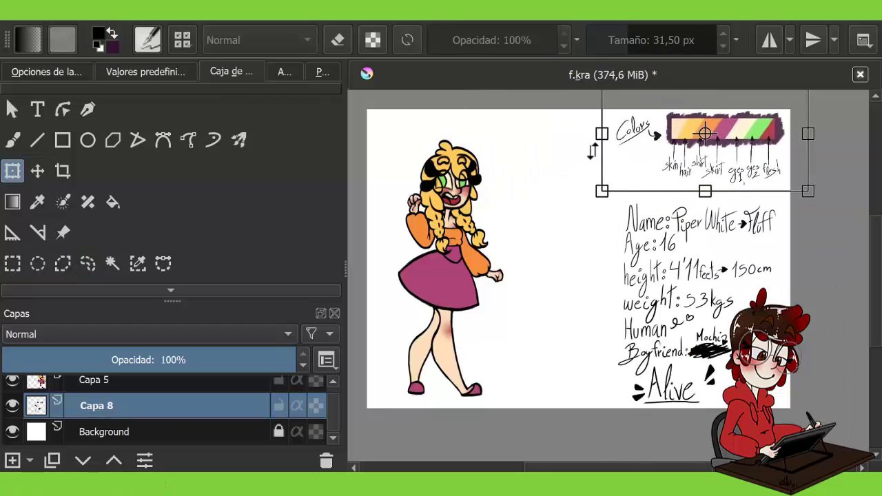
pyautogui.hotkey('ctrl', 'r')
pyautogui.moveTo(588, 188); pyautogui.dragTo(869, 462)
pyautogui.hotkey('ctrl', 't')
pyautogui.moveTo(690, 289); pyautogui.dragTo(691, 267)
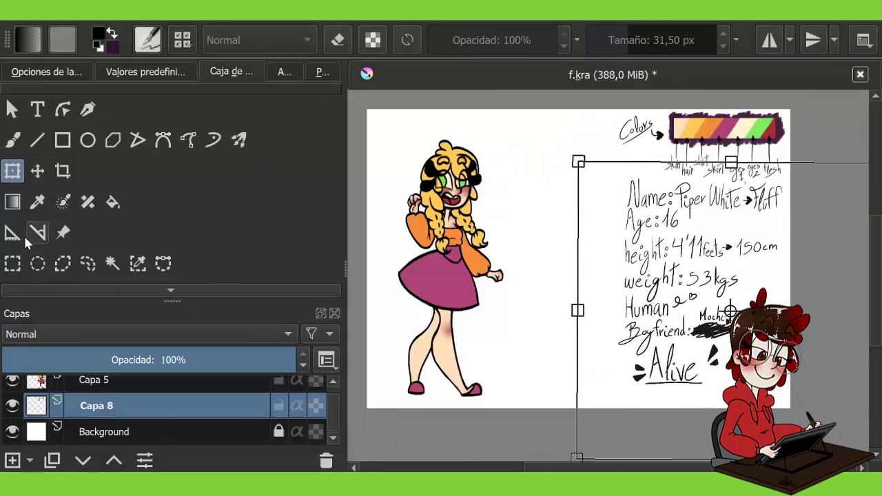
pyautogui.press('Return')
# Step: Add a second, shorter underline beneath "Alive" and switch to the Capa 5 layer
pyautogui.press('b')
pyautogui.press('e')
pyautogui.click(94, 380)
pyautogui.press('e')
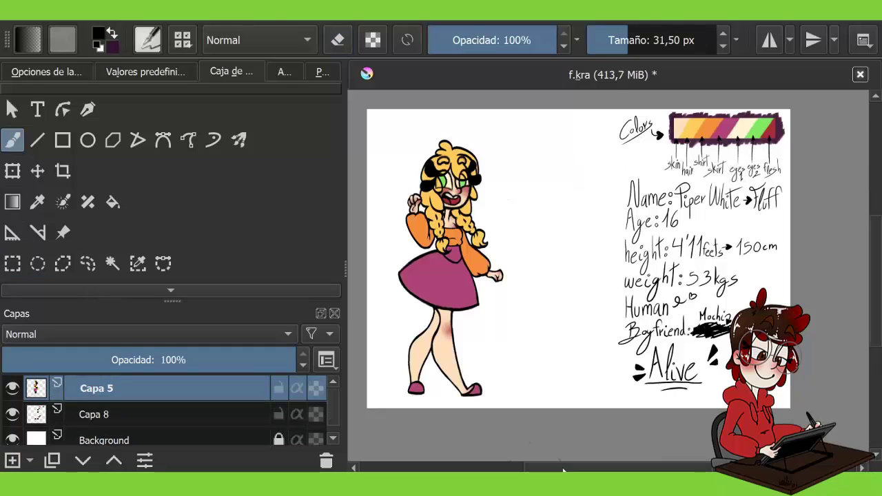
# Step: Merge Capa 5 with Capa 8, and move the outlined "Alive" with its accent strokes to the right
pyautogui.click(87, 263)
pyautogui.moveTo(724, 355)
pyautogui.mouseDown()
pyautogui.moveTo(613, 390)
pyautogui.moveTo(723, 355)
pyautogui.mouseUp()
pyautogui.hotkey('ctrl', 't')
pyautogui.hotkey('ctrl', 'e')
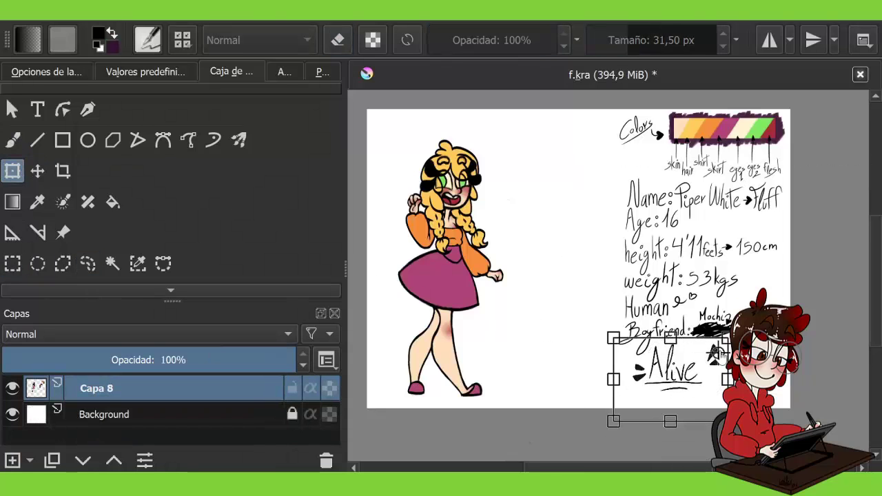
pyautogui.press('Delete')
pyautogui.press('b')
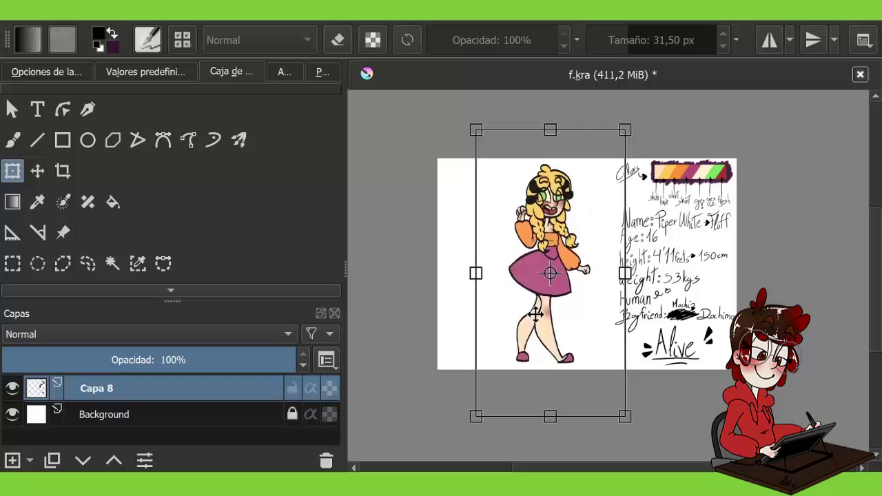
# Step: Move the girl right, closer to the text, and handwrite the underlined artist signature with "4/20" between her feet and "Alive"
pyautogui.moveTo(536, 314)
pyautogui.mouseDown()
pyautogui.moveTo(481, 312)
pyautogui.moveTo(543, 313)
pyautogui.mouseUp()
pyautogui.press('b')
pyautogui.press('+')
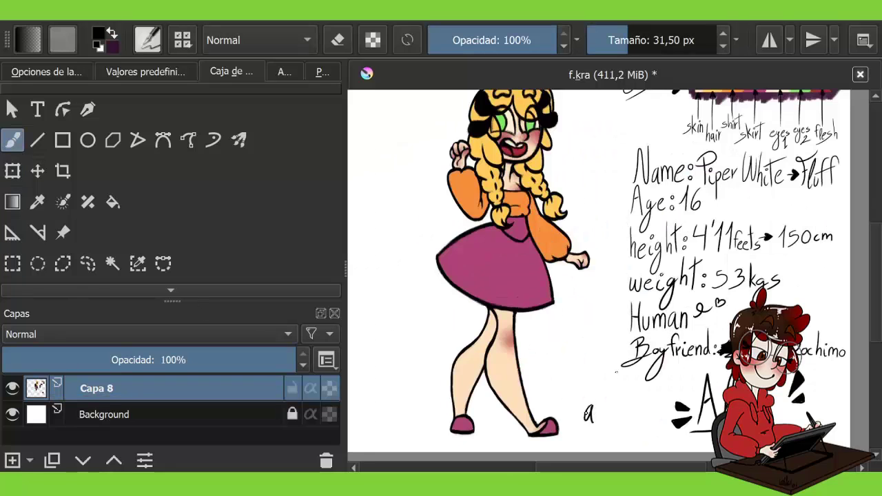
pyautogui.press('-')
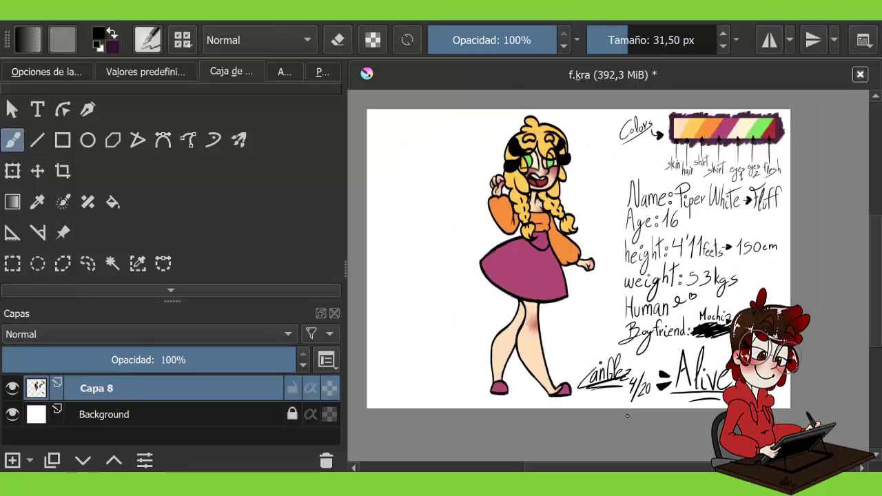